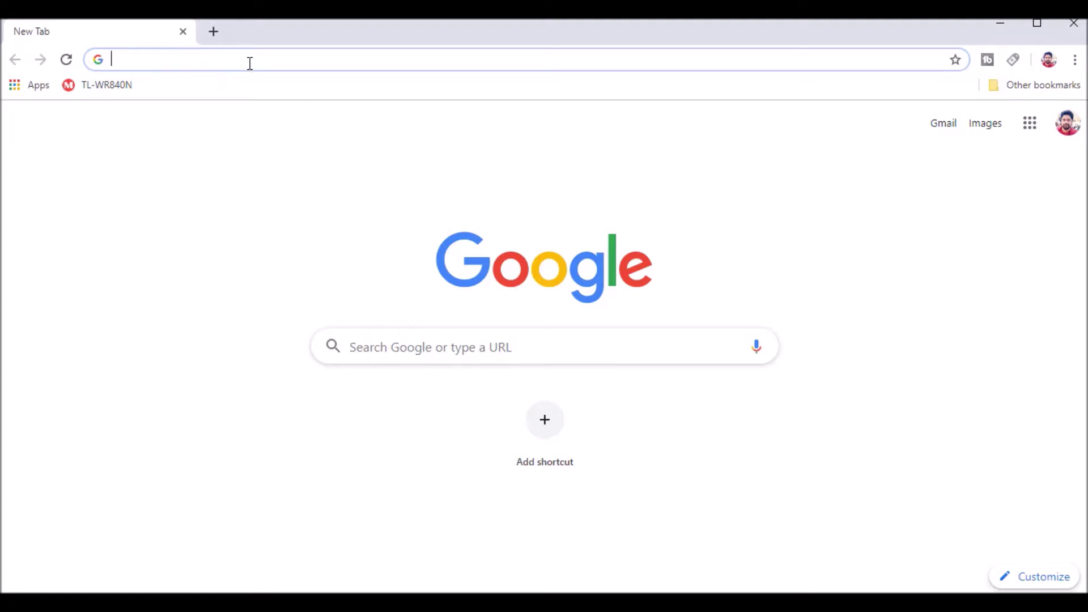
# Enter 'autodesk' in the new tab's address bar
pyautogui.write('a')
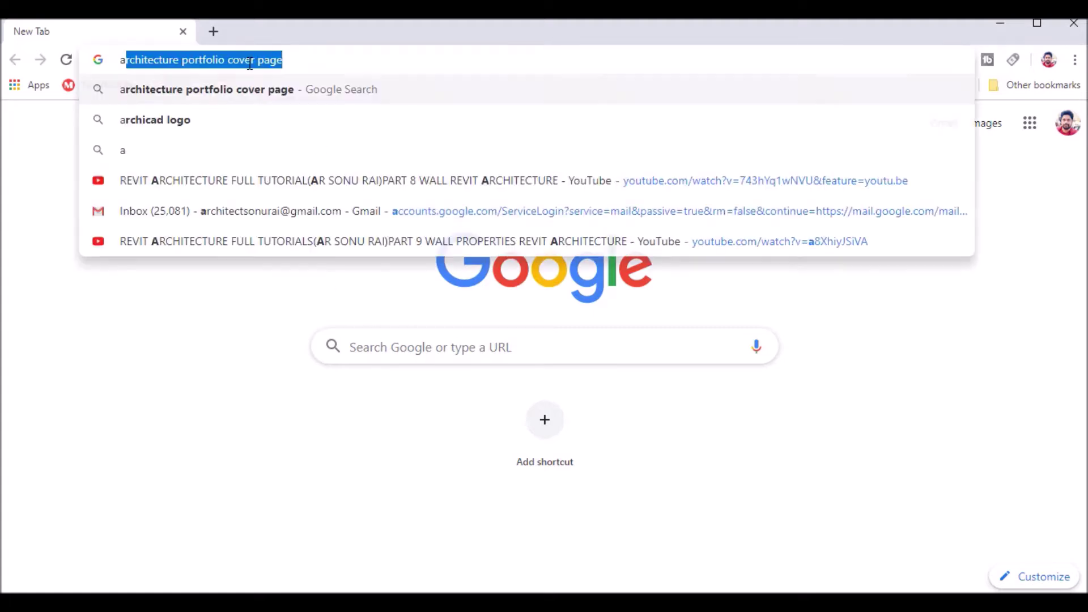
pyautogui.write('uto')
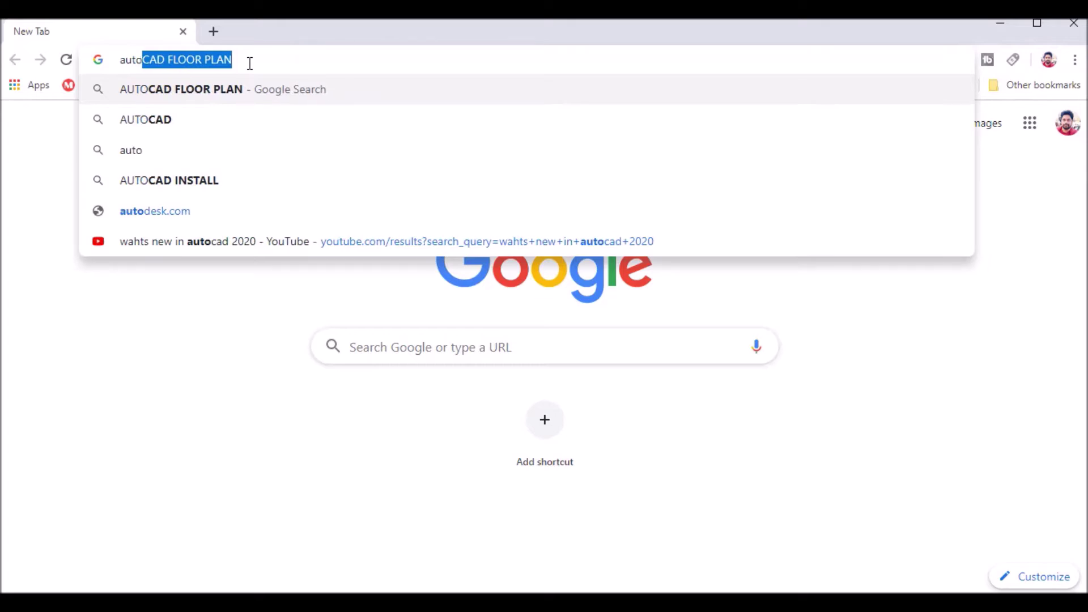
pyautogui.write('desk')
# Search Google for autodesk and open the 'Autodesk | 3D Design, Engineering & Entertainment Software' result
pyautogui.press('Return')
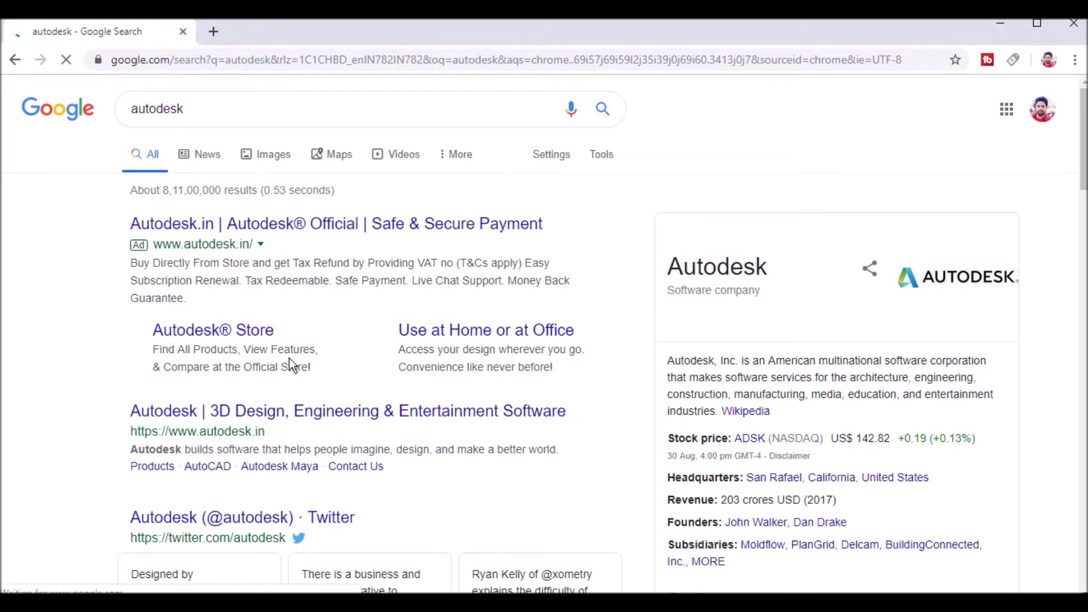
pyautogui.click(289, 412)
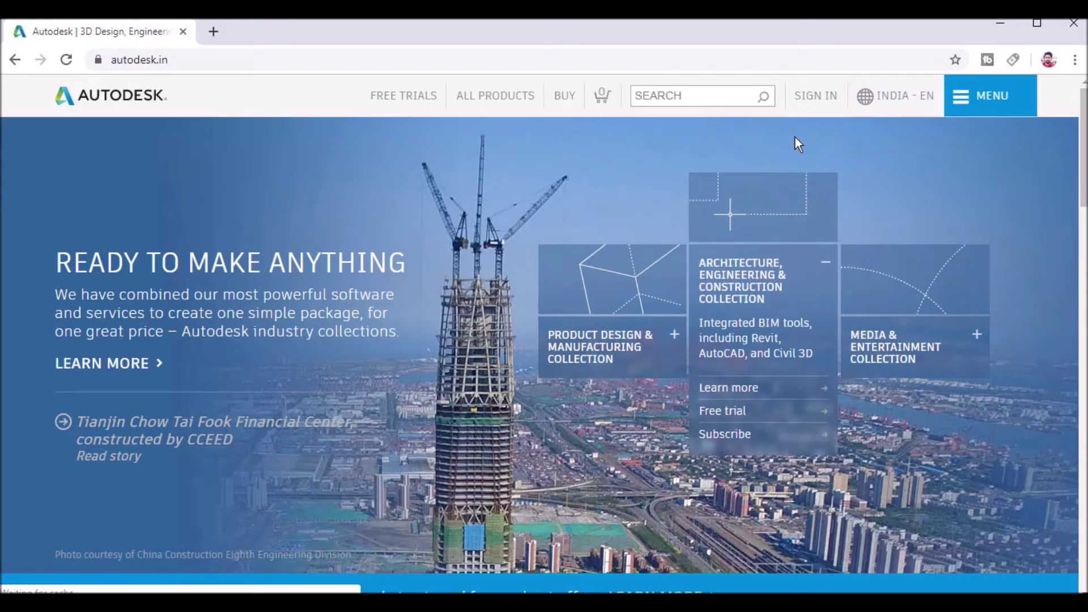
pyautogui.click(214, 31)
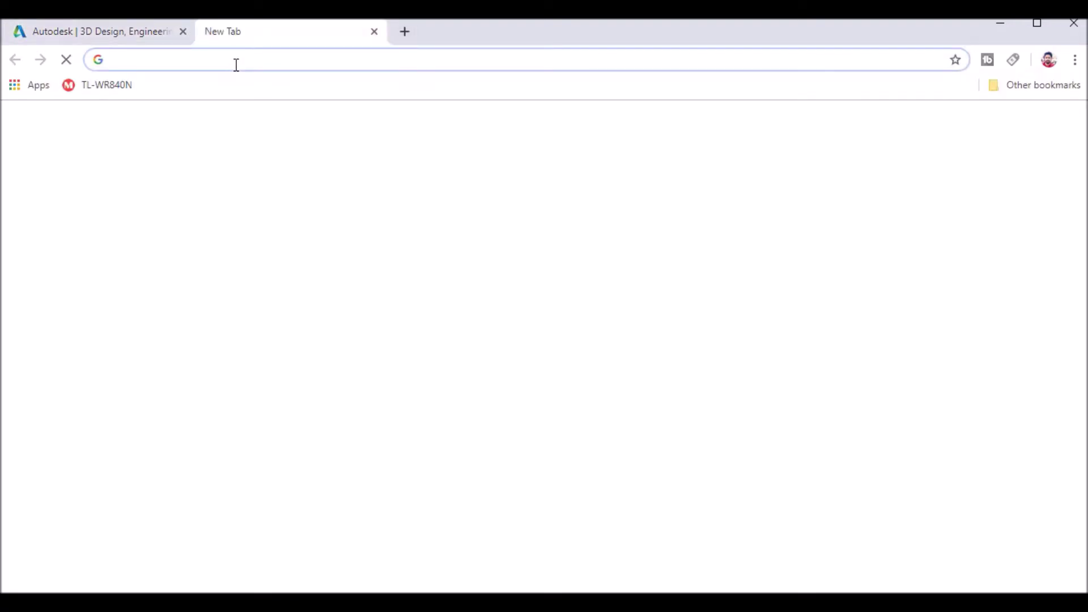
pyautogui.click(119, 32)
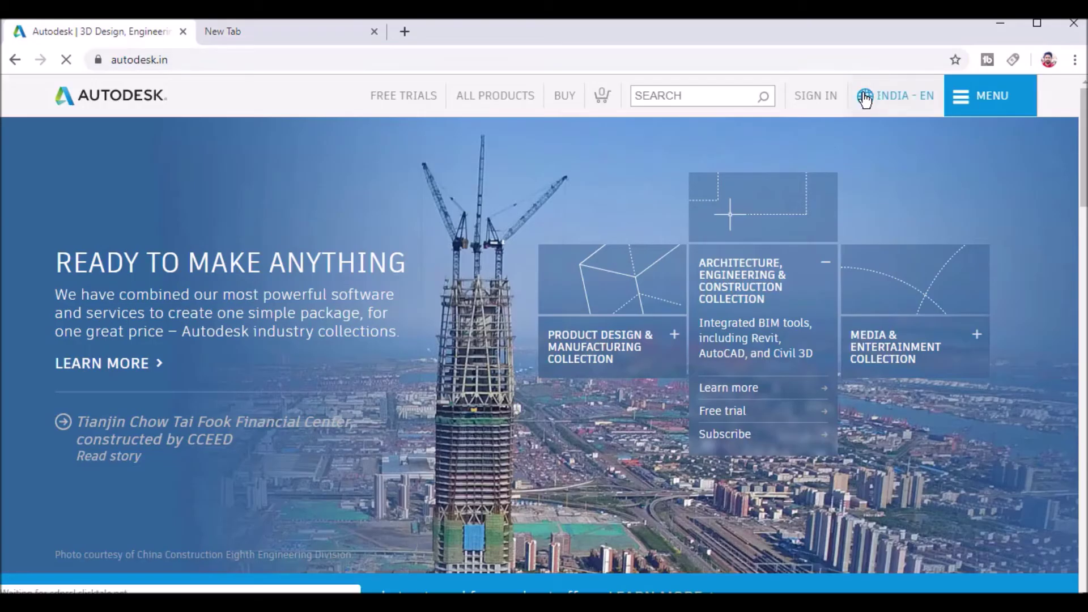
pyautogui.click(240, 31)
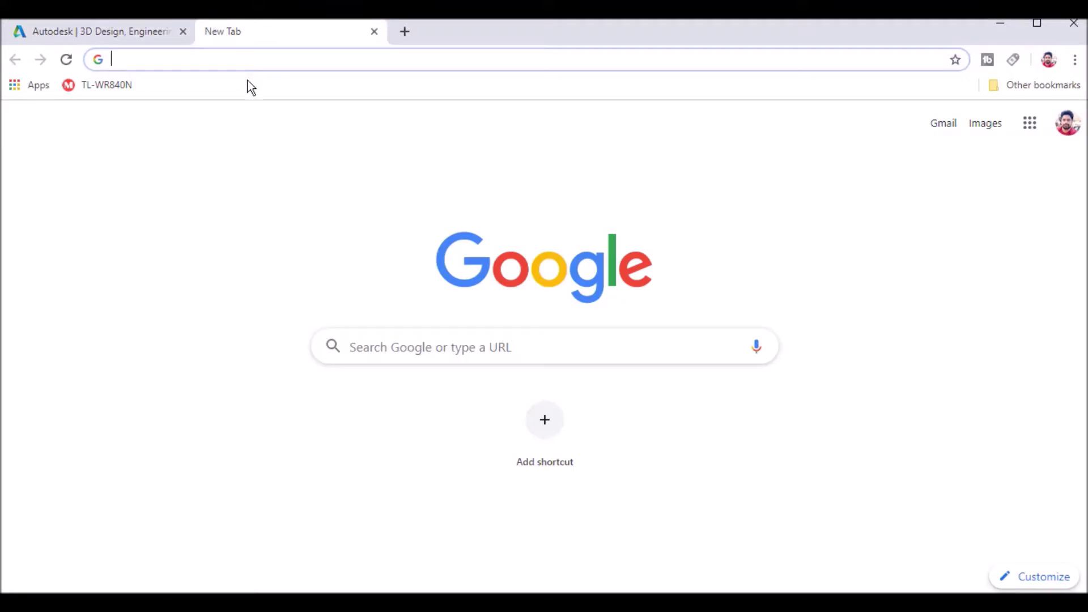
pyautogui.click(403, 337)
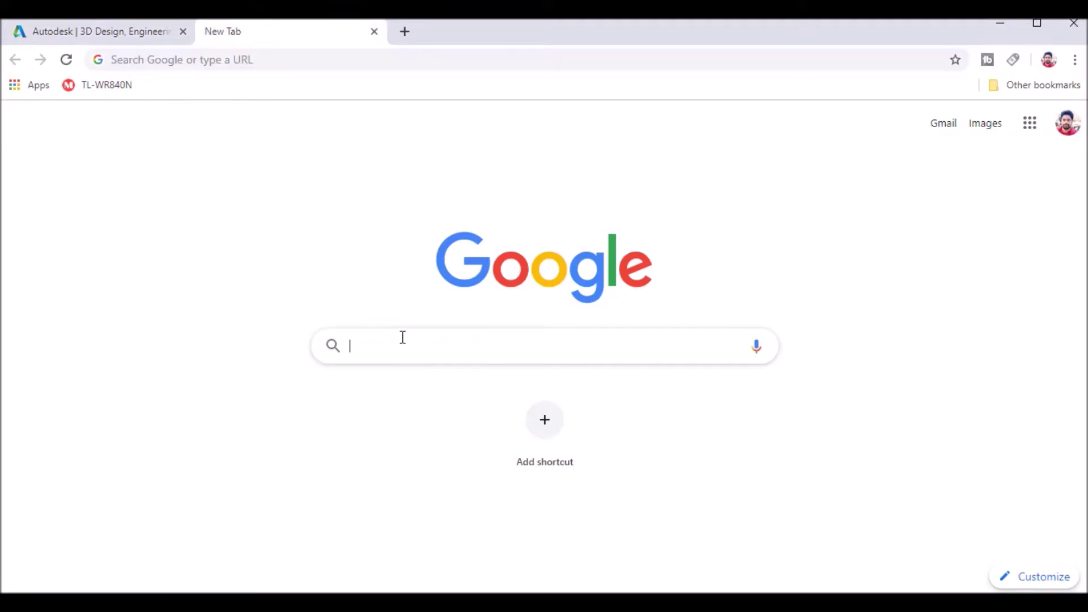
pyautogui.write('at')
pyautogui.press('BackSpace')
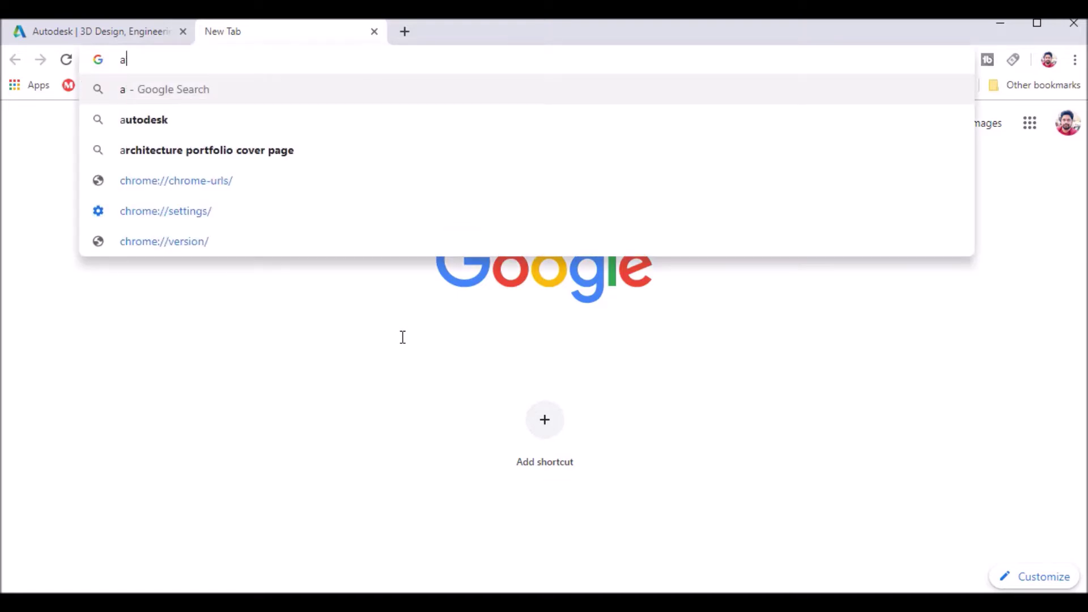
pyautogui.write('utodesk account')
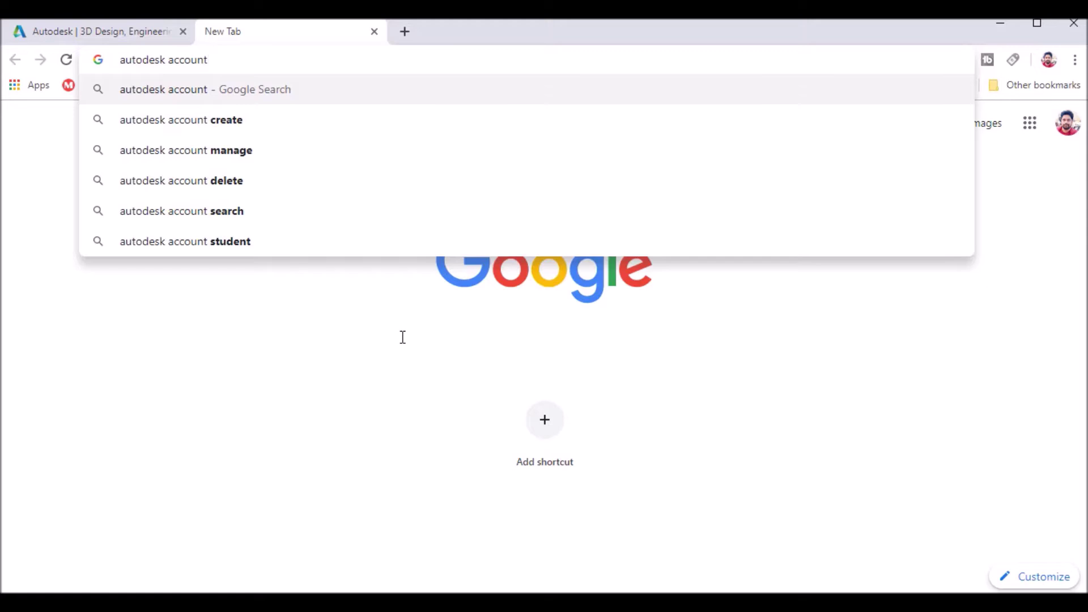
pyautogui.click(241, 123)
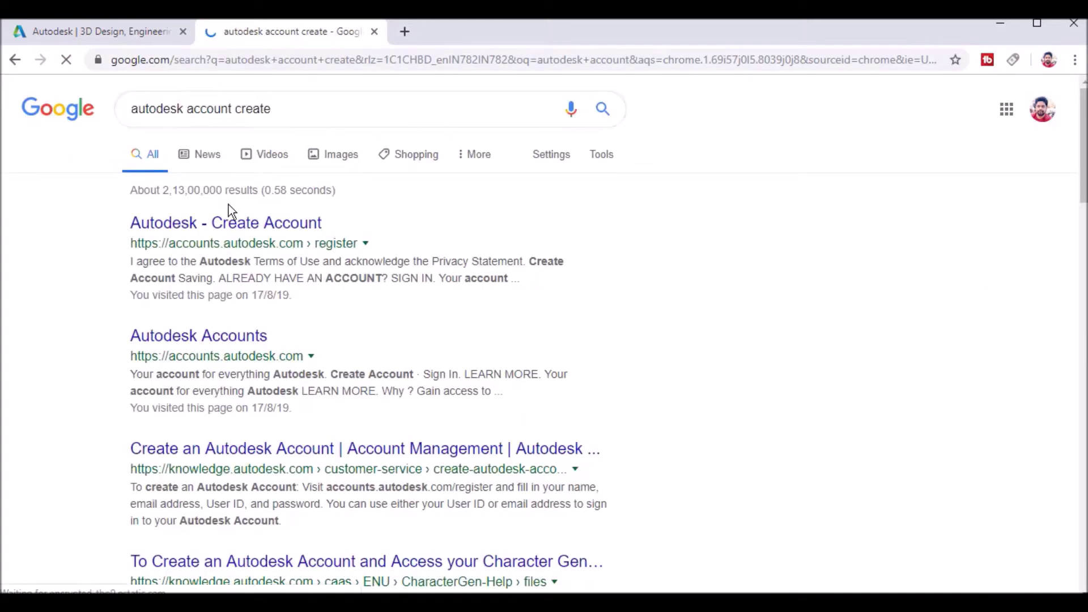
pyautogui.click(233, 227)
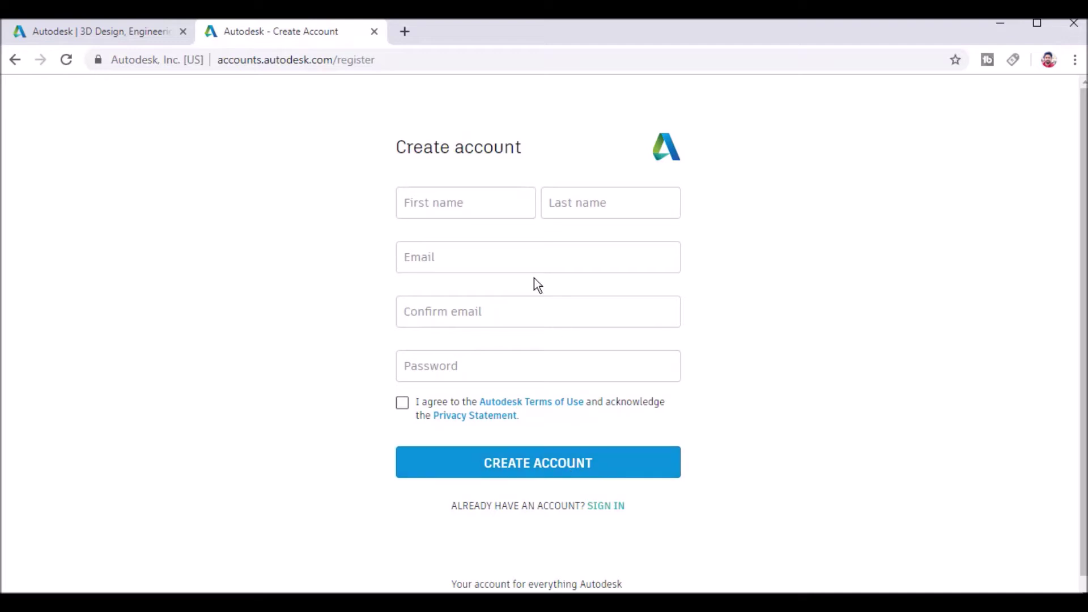
pyautogui.click(377, 35)
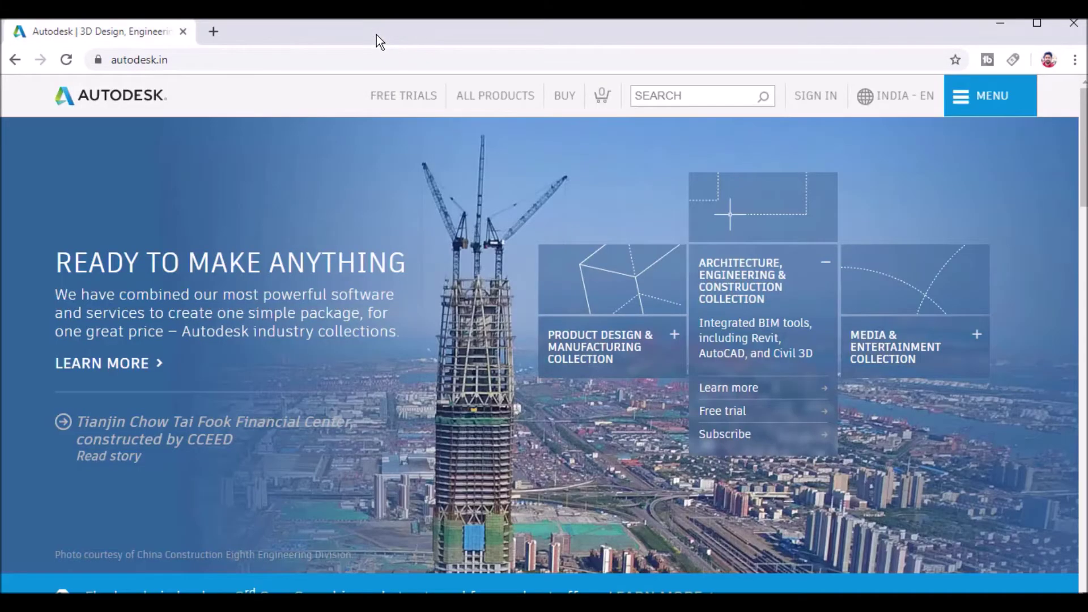
# Sign in to Autodesk Accounts with the account e-mail and password
pyautogui.click(815, 101)
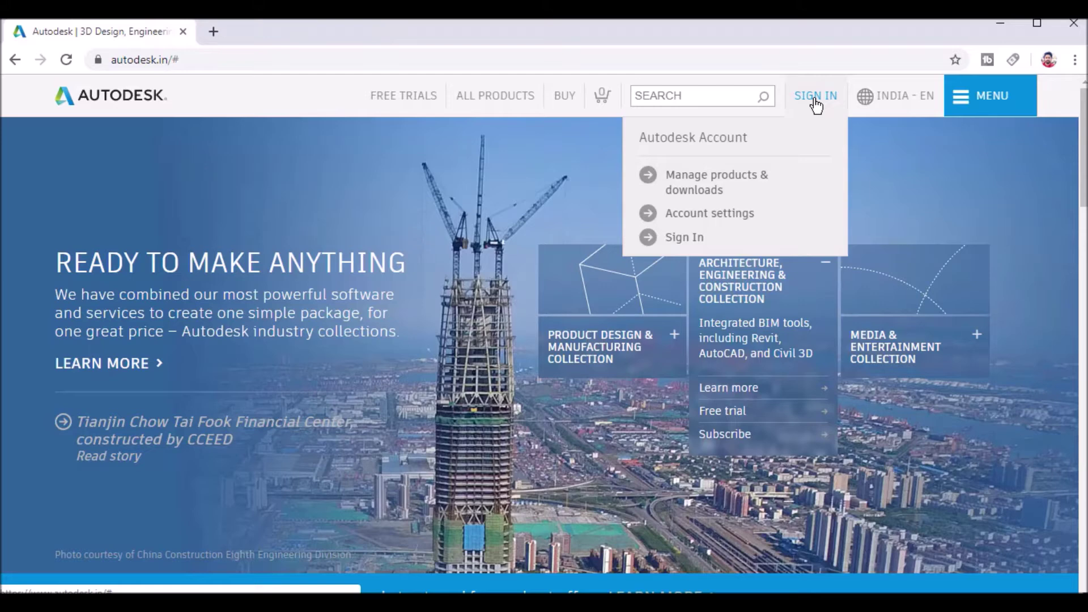
pyautogui.click(691, 239)
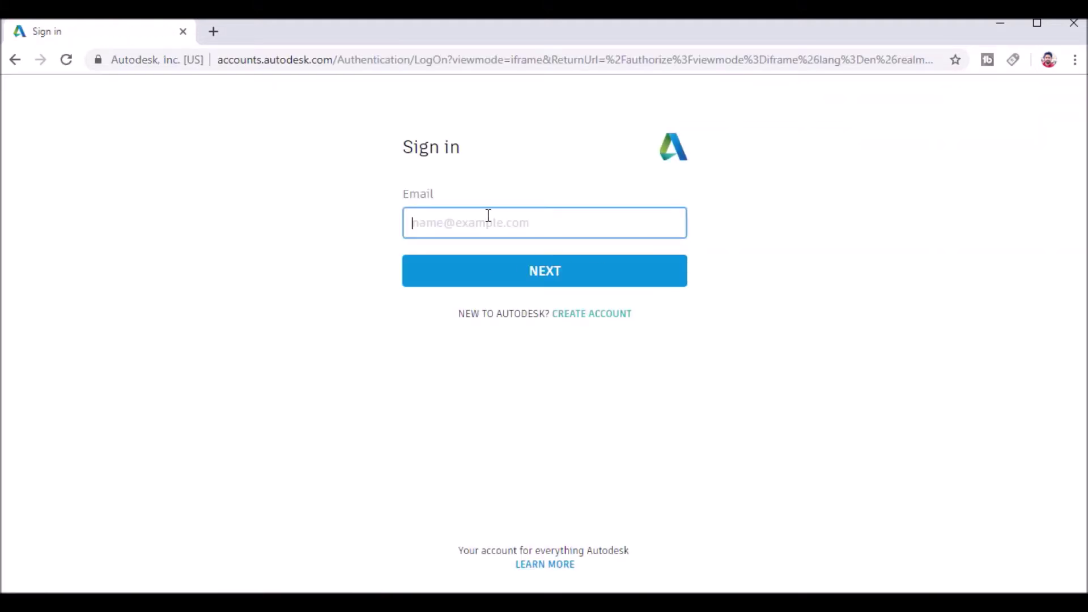
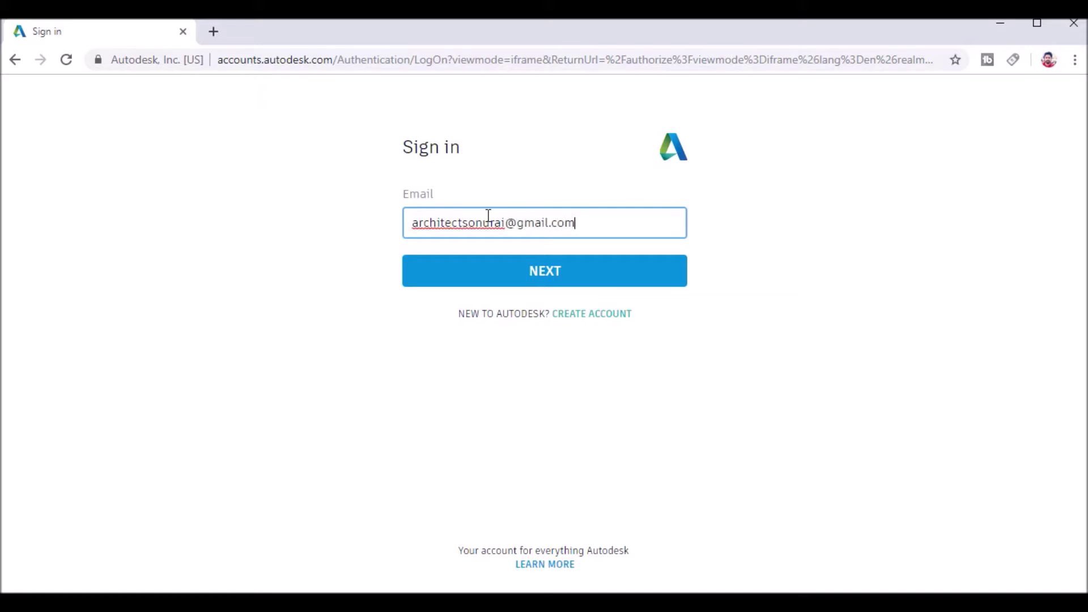
pyautogui.click(517, 278)
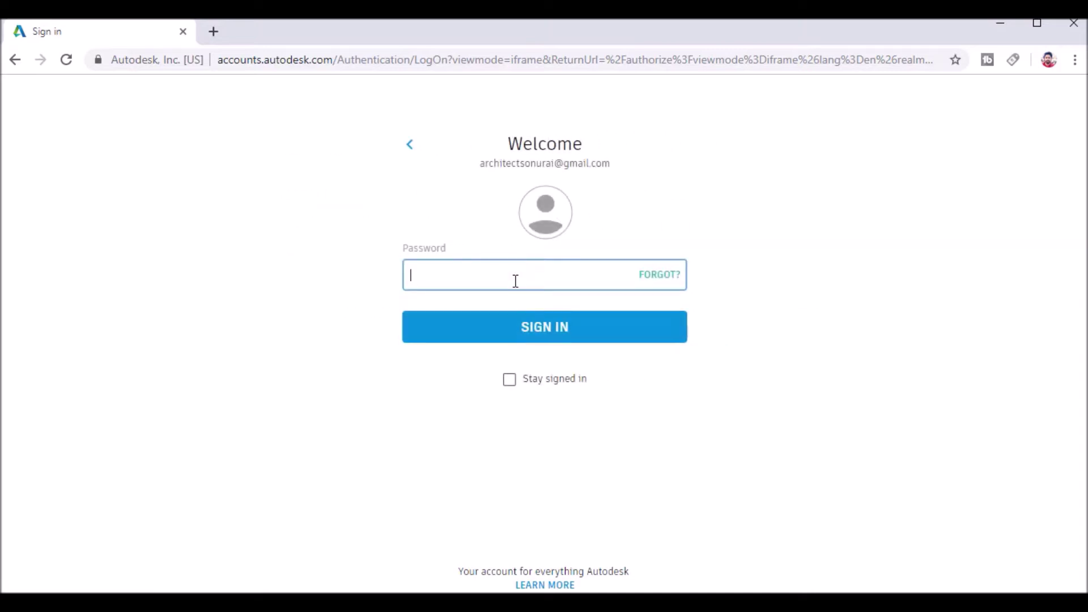
pyautogui.write('************')
pyautogui.click(549, 340)
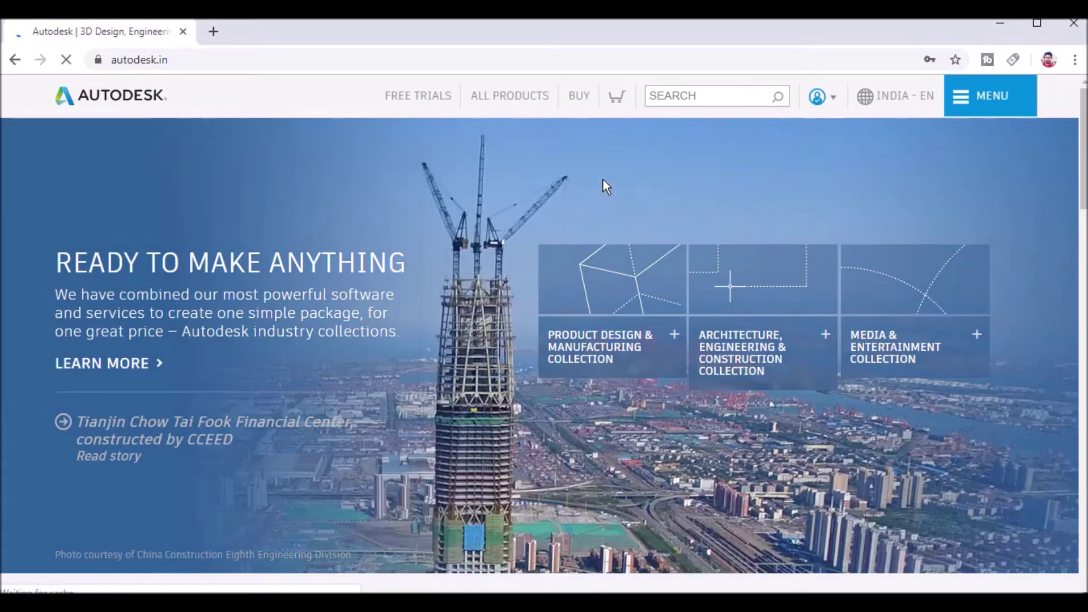
pyautogui.click(219, 35)
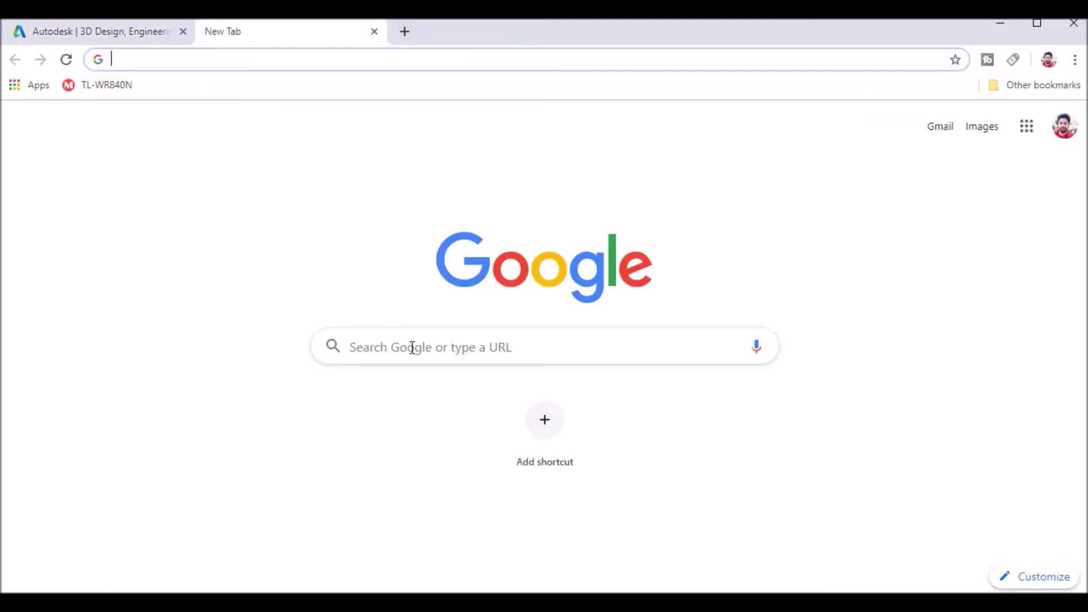
# In a new tab, search 'autodesk educational software' and open the free student software result
pyautogui.click(413, 347)
pyautogui.write('aut')
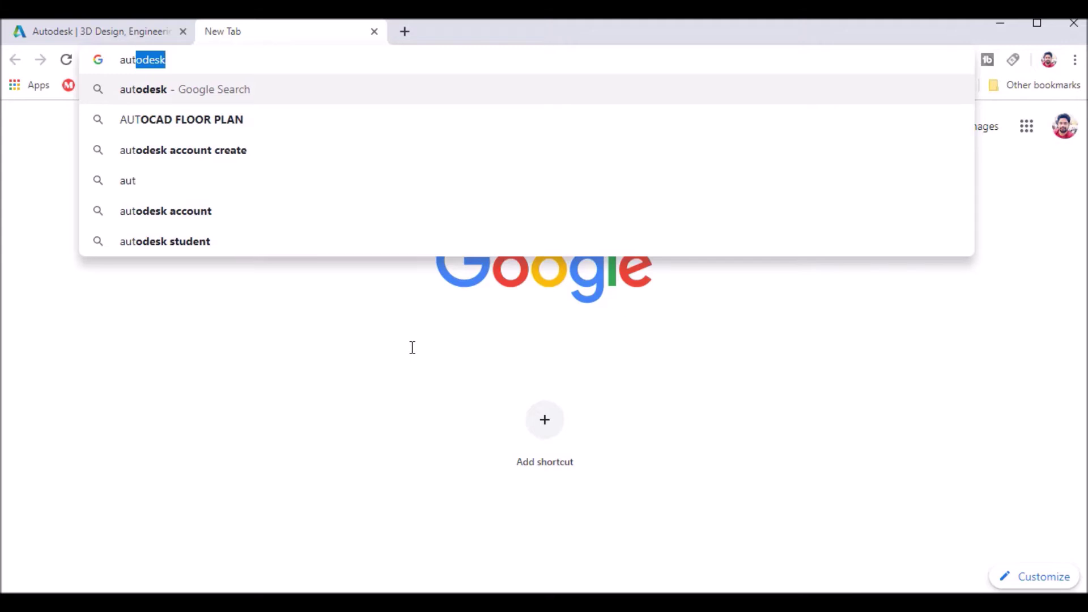
pyautogui.write('odesk ed')
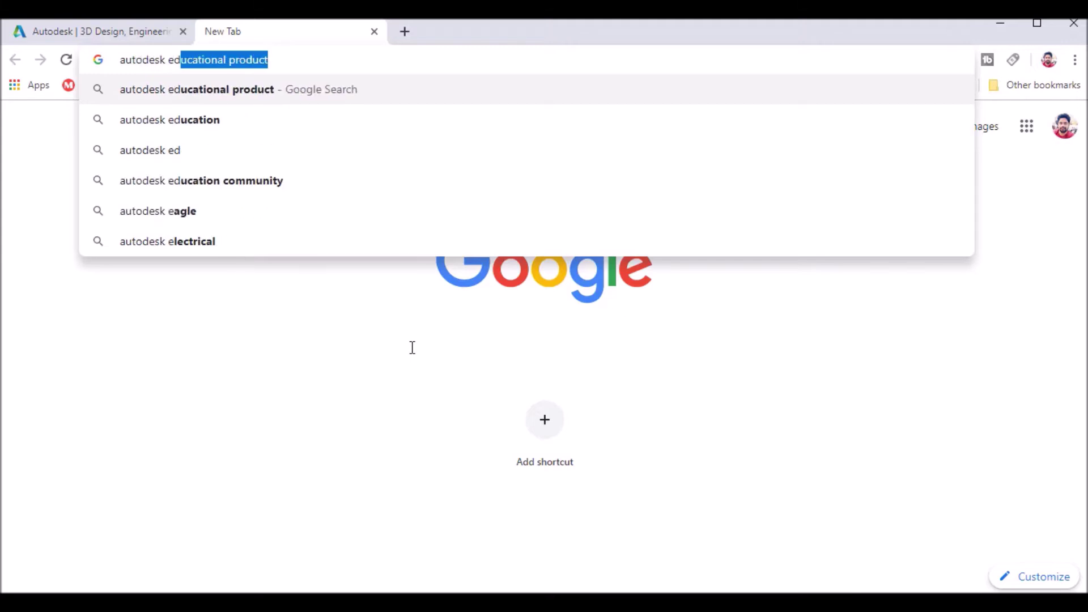
pyautogui.write('ucational software')
pyautogui.press('Return')
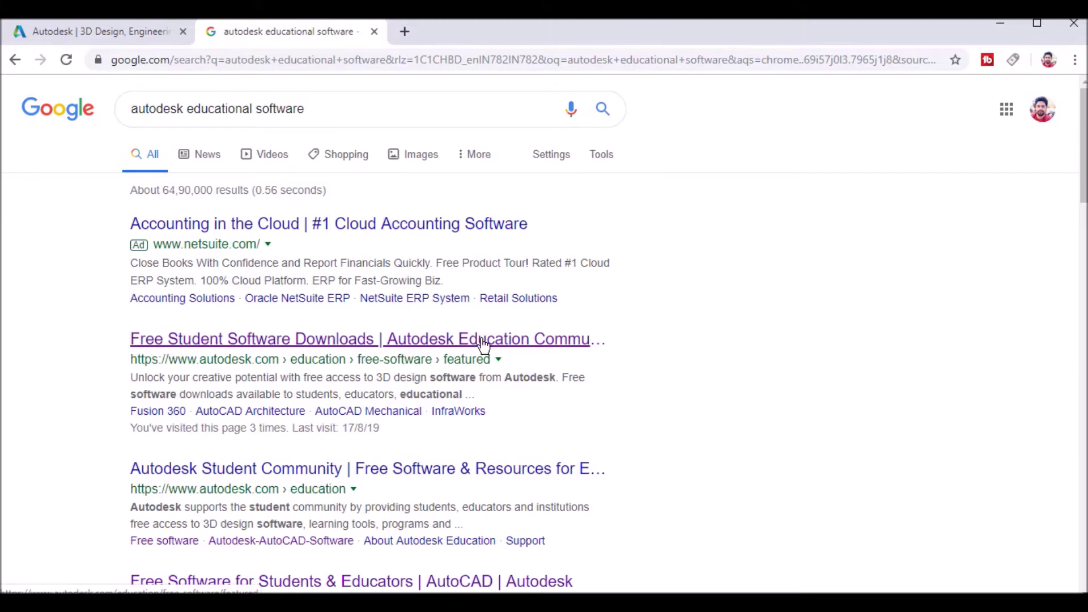
pyautogui.click(513, 349)
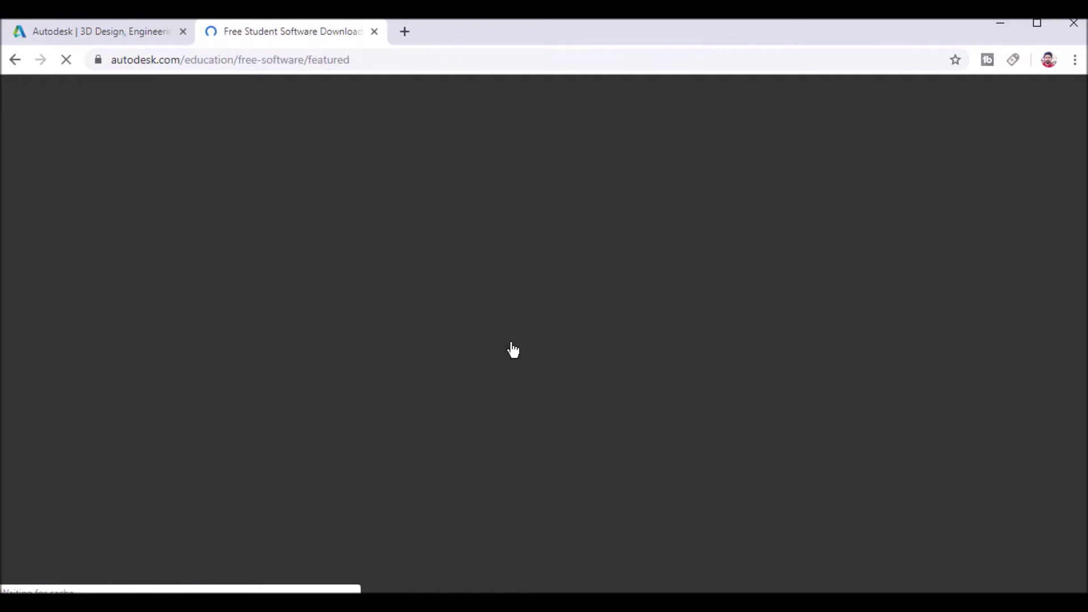
# Scroll to the product cards for Fusion 360, Inventor, Revit, AutoCAD and others
pyautogui.scroll(-4, 663, 237)
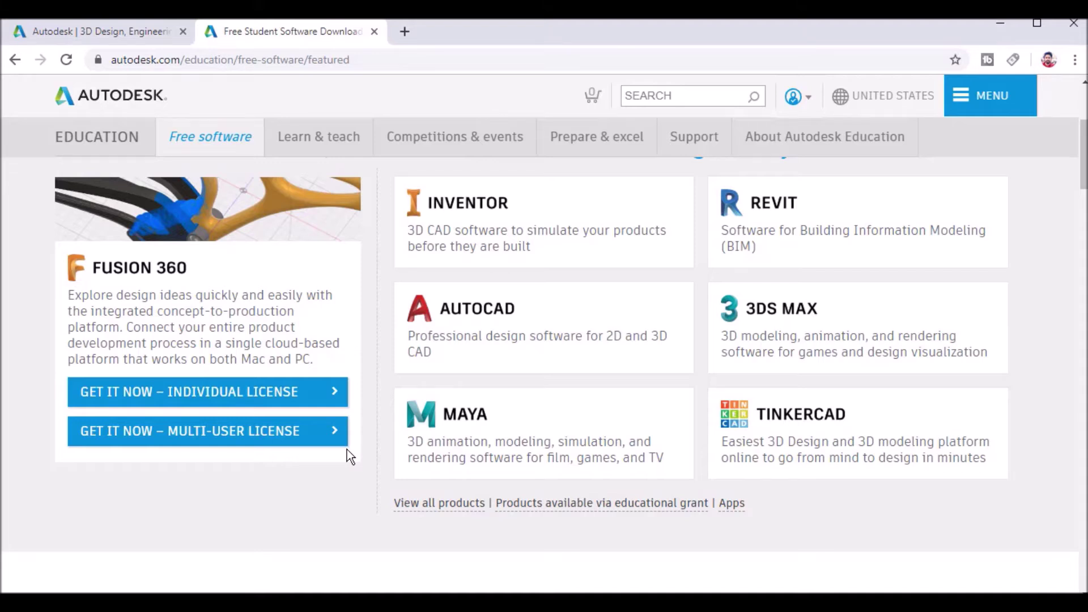
# Open the AutoCAD card's download page and scroll to the download options
pyautogui.click(493, 320)
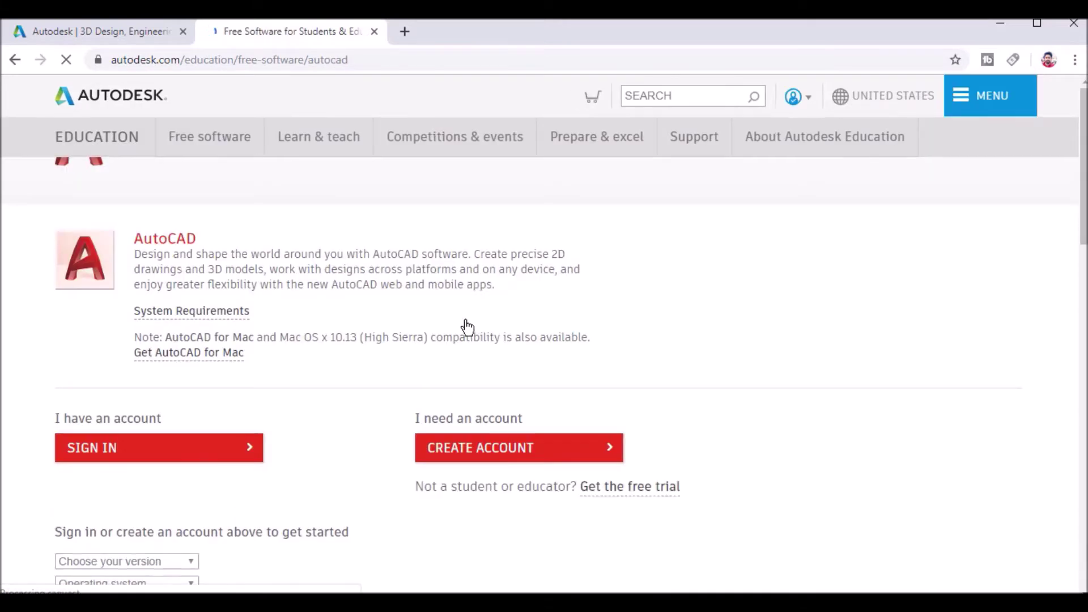
pyautogui.scroll(-4, 369, 322)
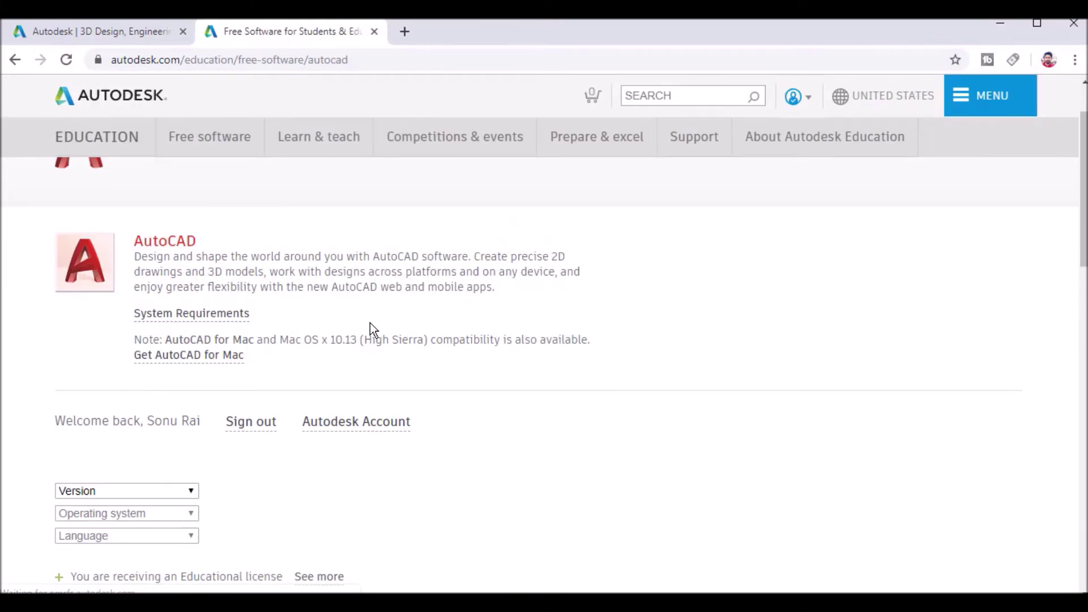
pyautogui.scroll(-4, 61, 456)
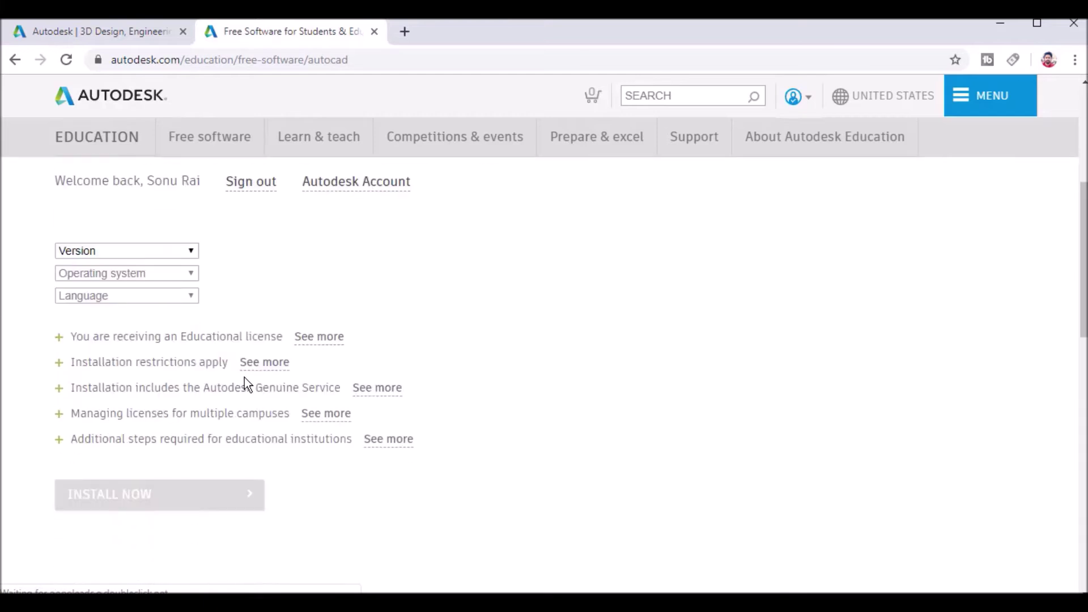
pyautogui.scroll(1, 244, 377)
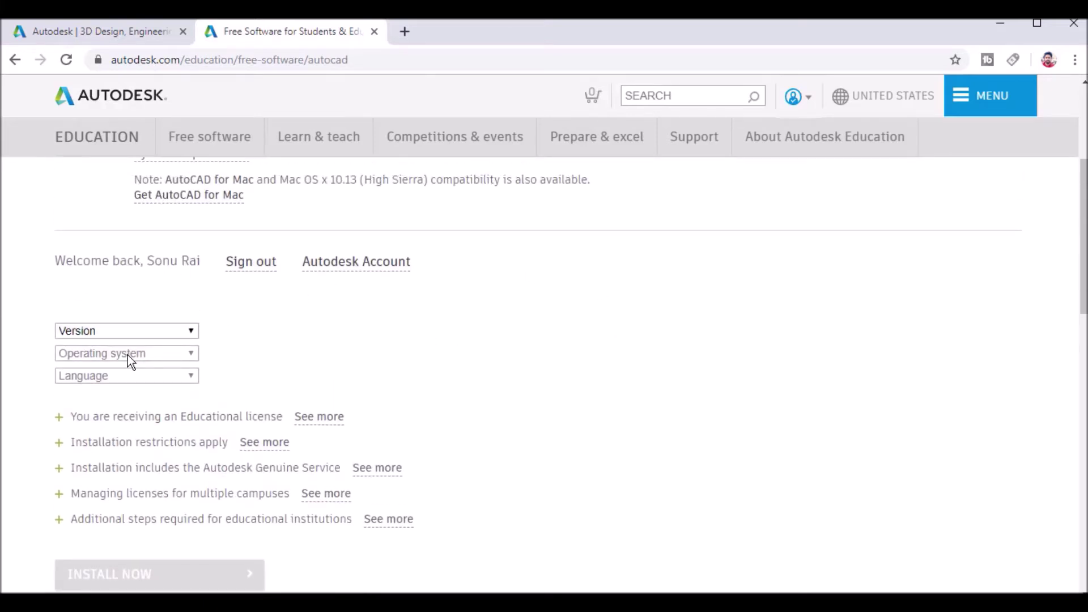
pyautogui.scroll(4, 510, 374)
pyautogui.scroll(-2, 510, 374)
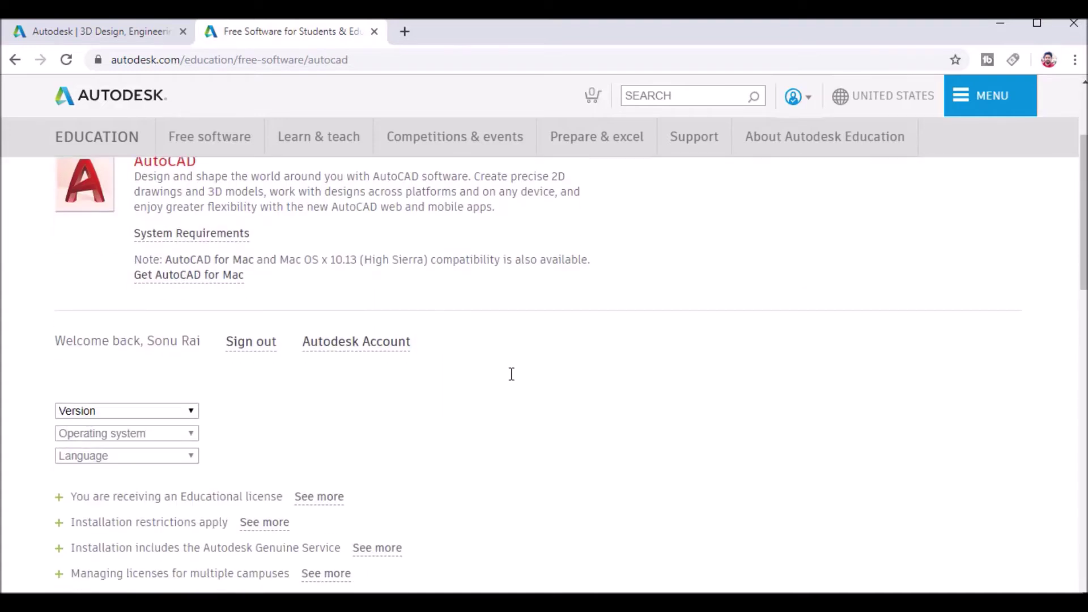
# Choose AutoCAD 2019, Windows 64-bit and English for the download
pyautogui.click(168, 413)
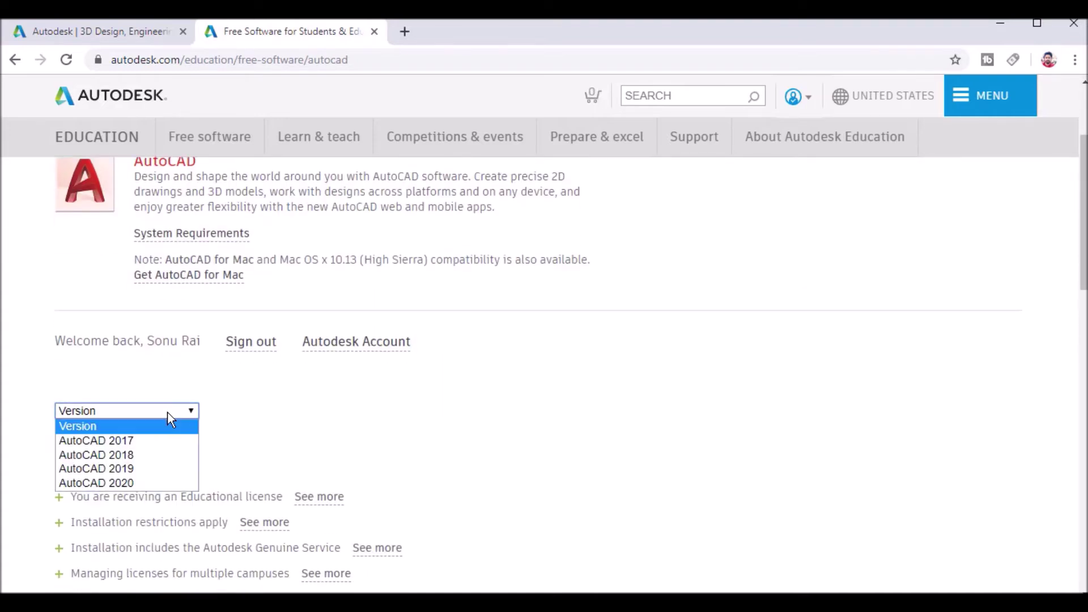
pyautogui.click(150, 470)
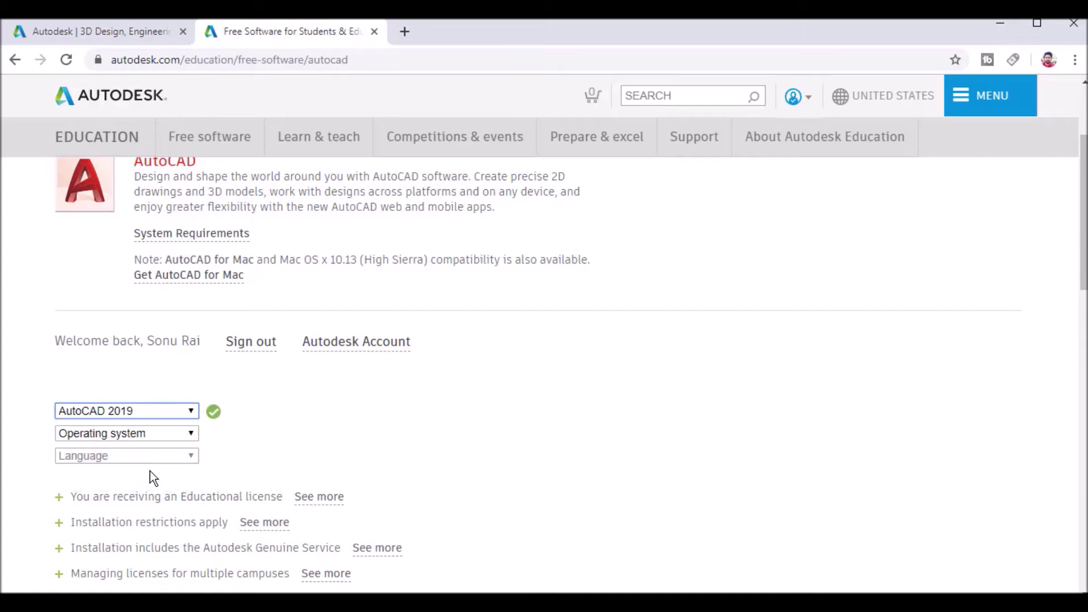
pyautogui.click(152, 435)
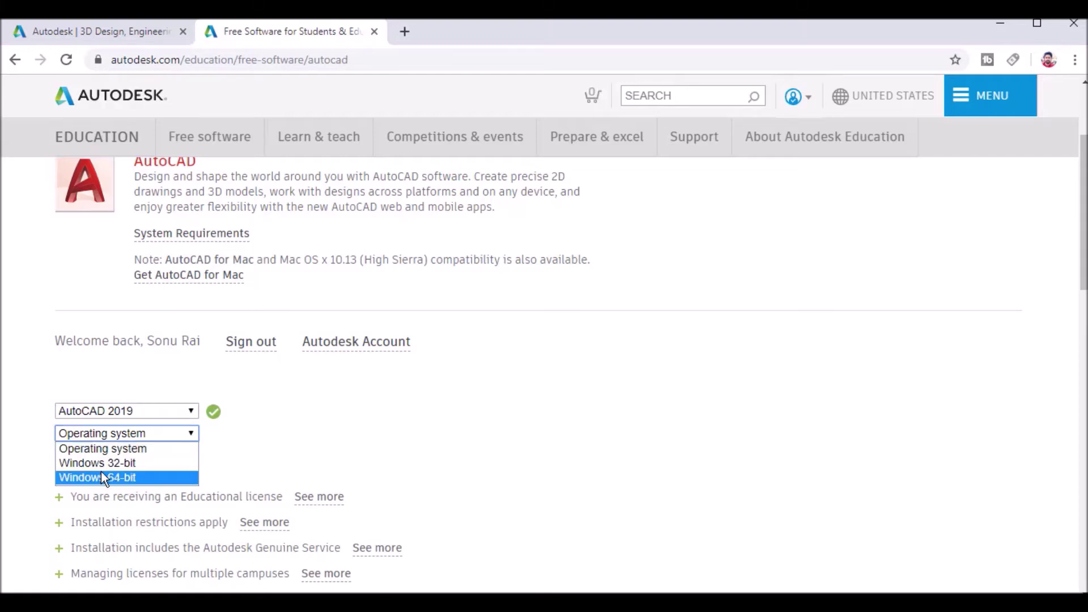
pyautogui.click(140, 477)
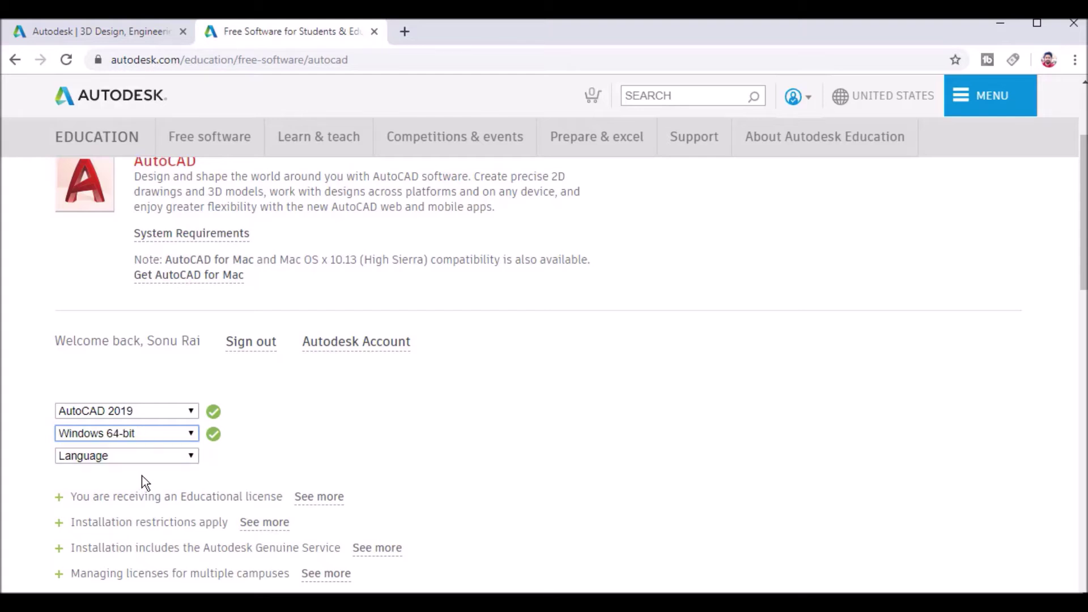
pyautogui.click(147, 456)
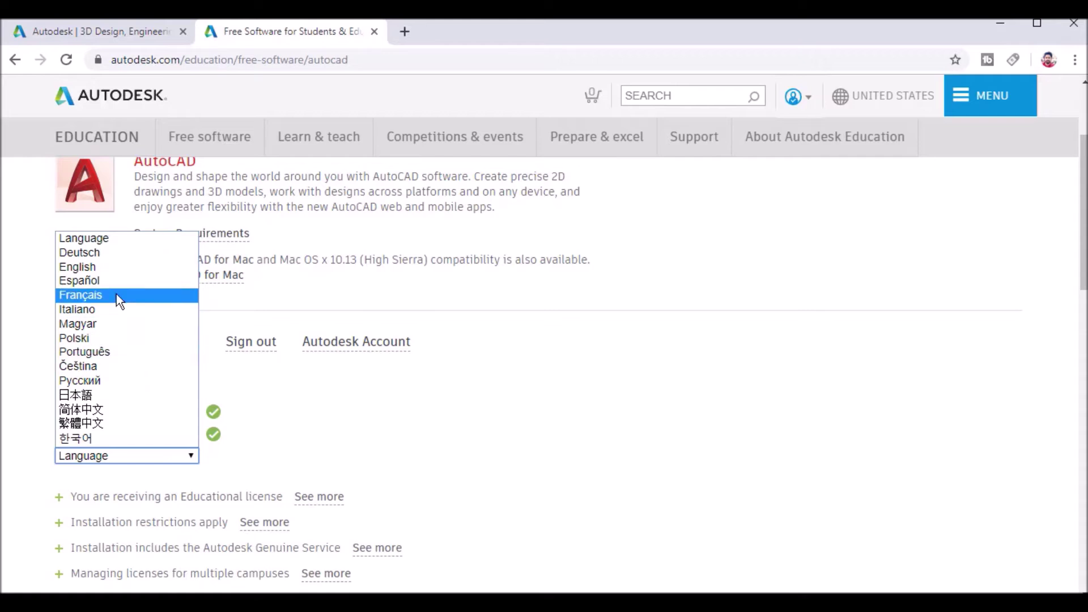
pyautogui.click(114, 268)
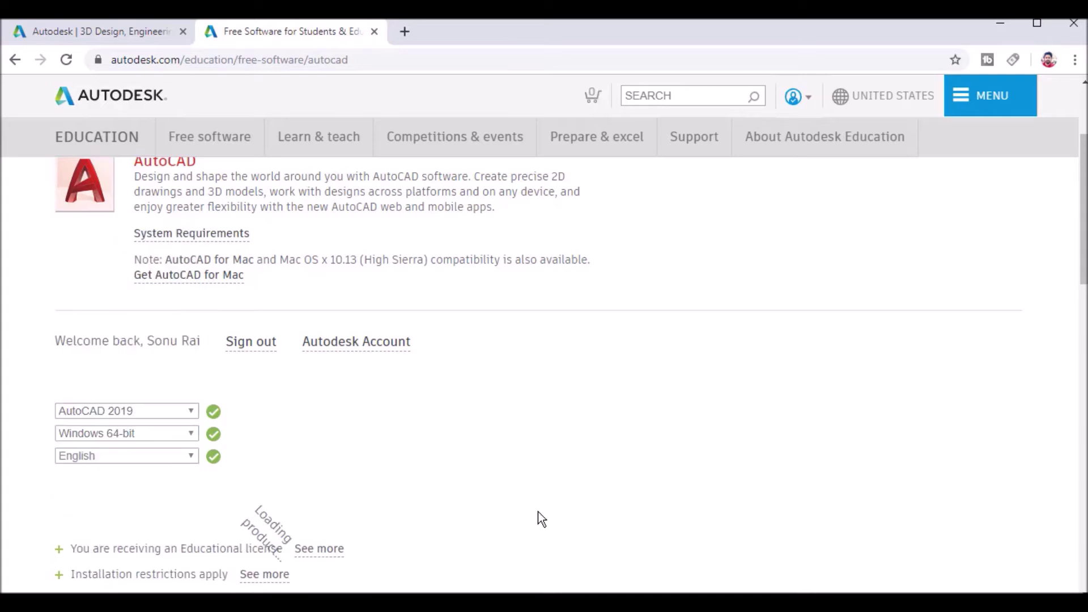
# Scroll down to the serial number, product key and 5.33 GB file size
pyautogui.scroll(-2, 542, 511)
pyautogui.scroll(-1, 510, 482)
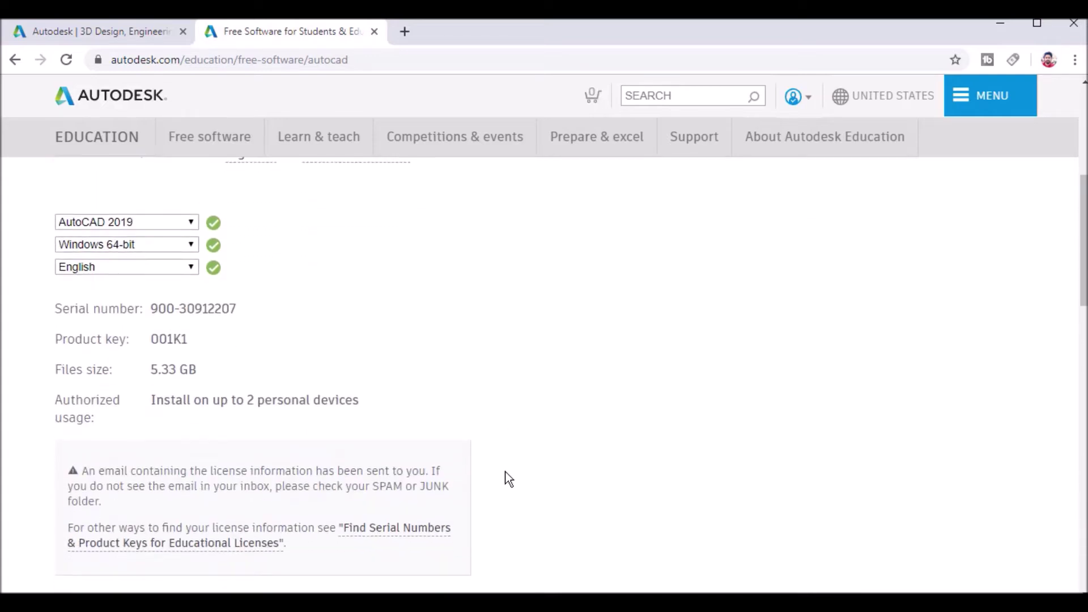
pyautogui.scroll(-1, 506, 474)
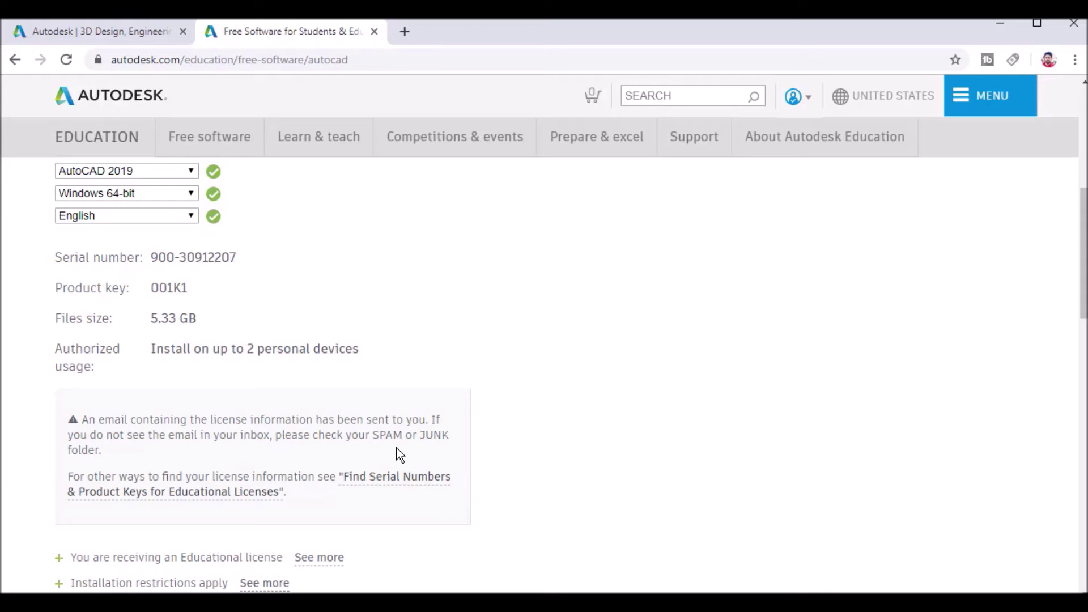
pyautogui.scroll(-4, 397, 447)
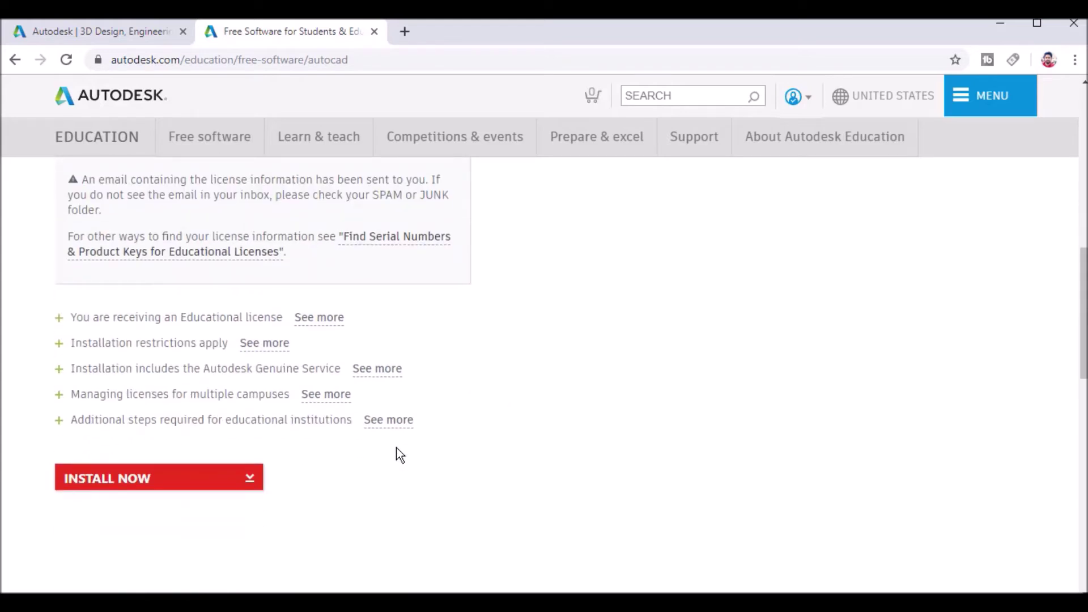
# Accept the licence and services agreement and start the AutoCAD 2019 installer download
pyautogui.click(151, 485)
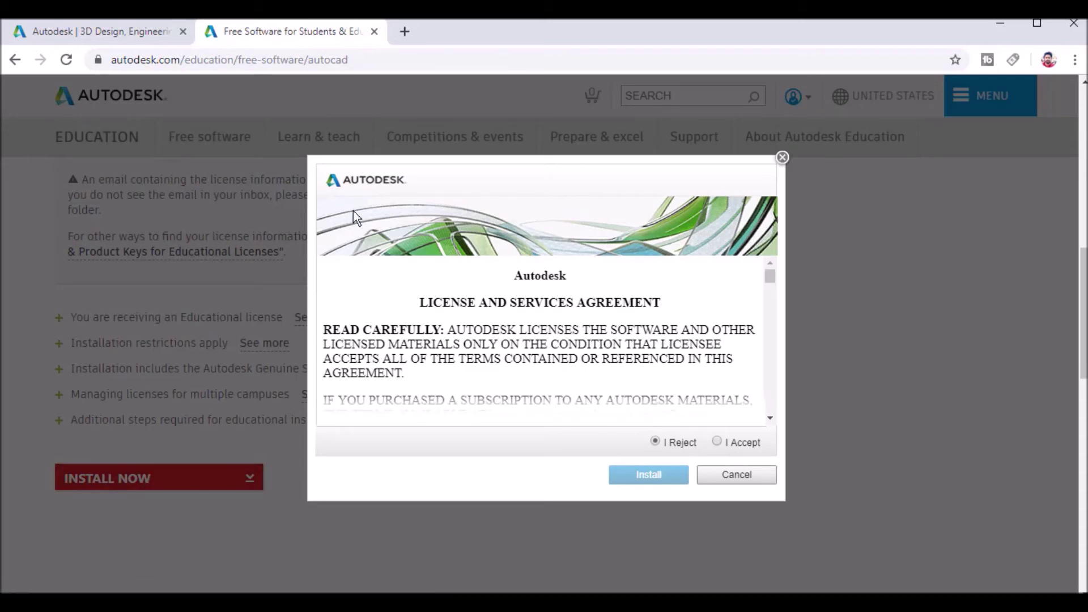
pyautogui.click(717, 442)
pyautogui.click(662, 479)
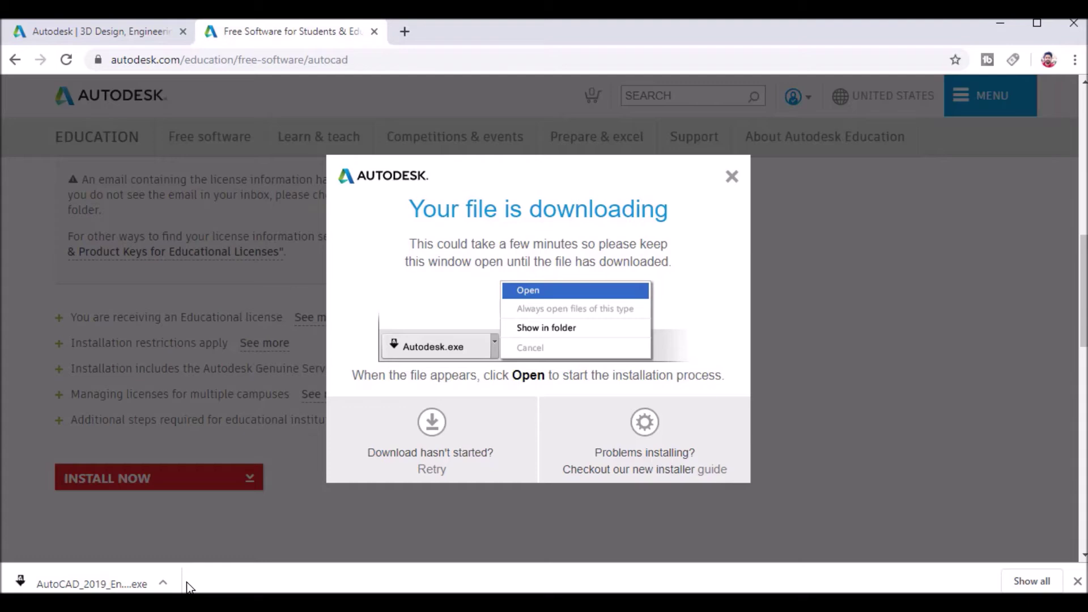
# Use the download item's Show in folder option to reveal the AutoCAD installer
pyautogui.click(162, 584)
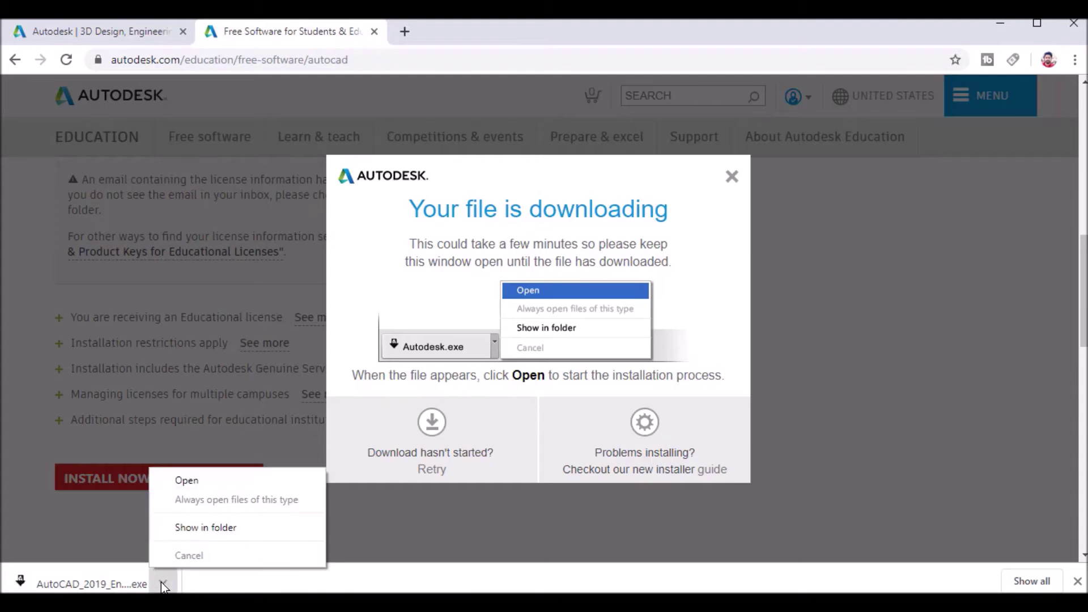
pyautogui.click(196, 532)
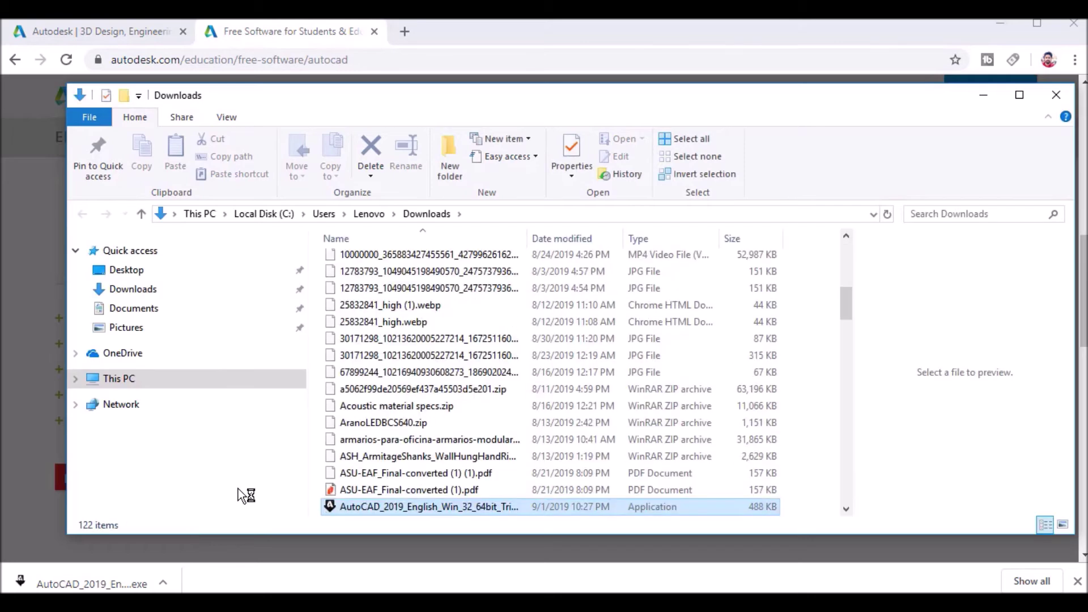
# Run the AutoCAD 2019 installer file in Downloads as administrator
pyautogui.rightClick(383, 508)
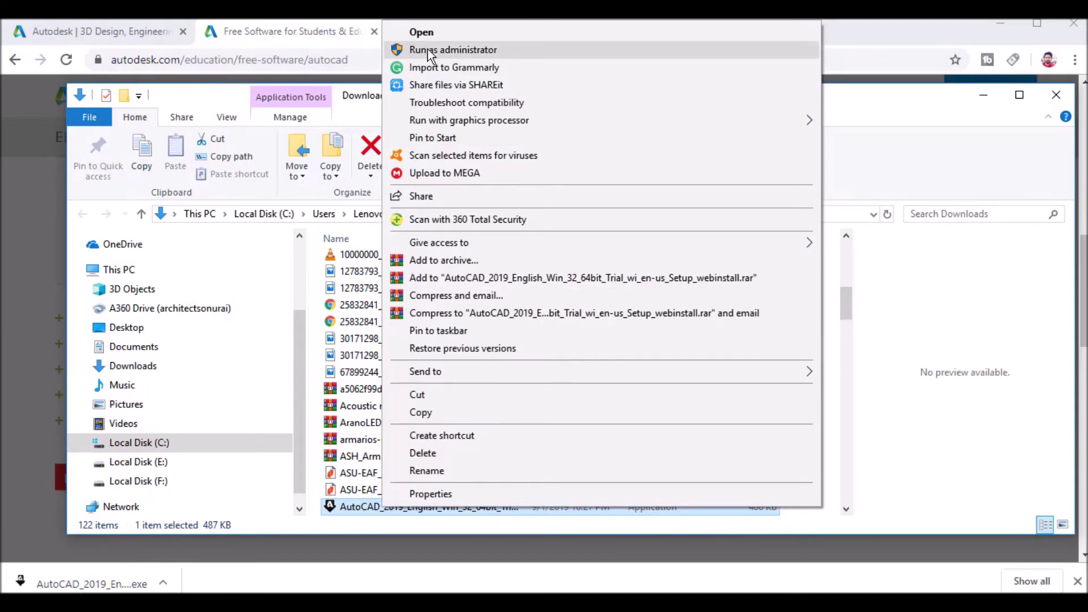
pyautogui.click(429, 52)
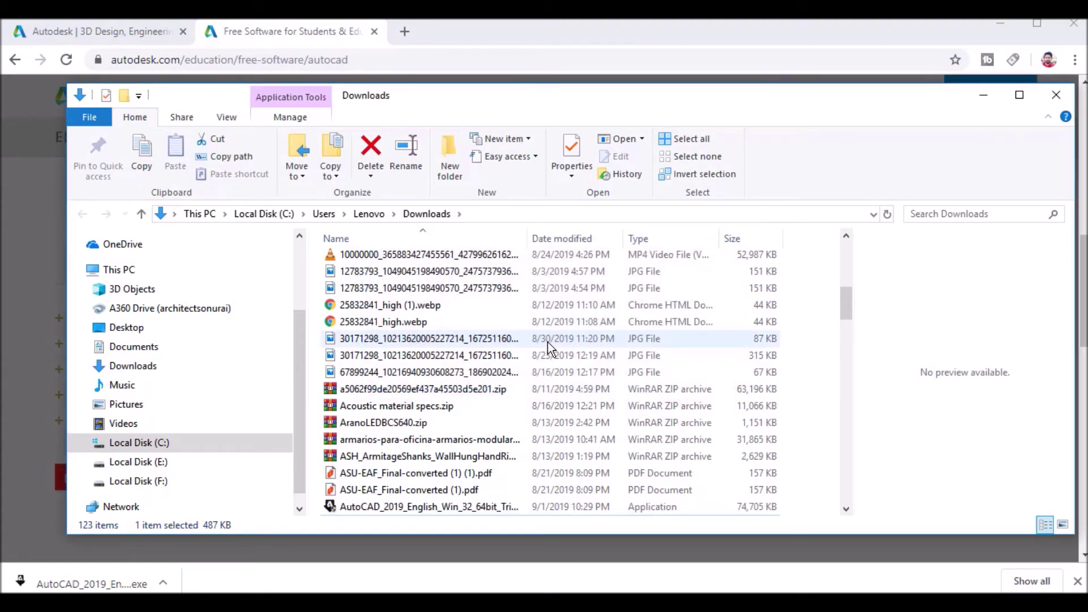
# Minimize the file window and bring AutoCAD setup forward until its install start screen appears
pyautogui.click(987, 96)
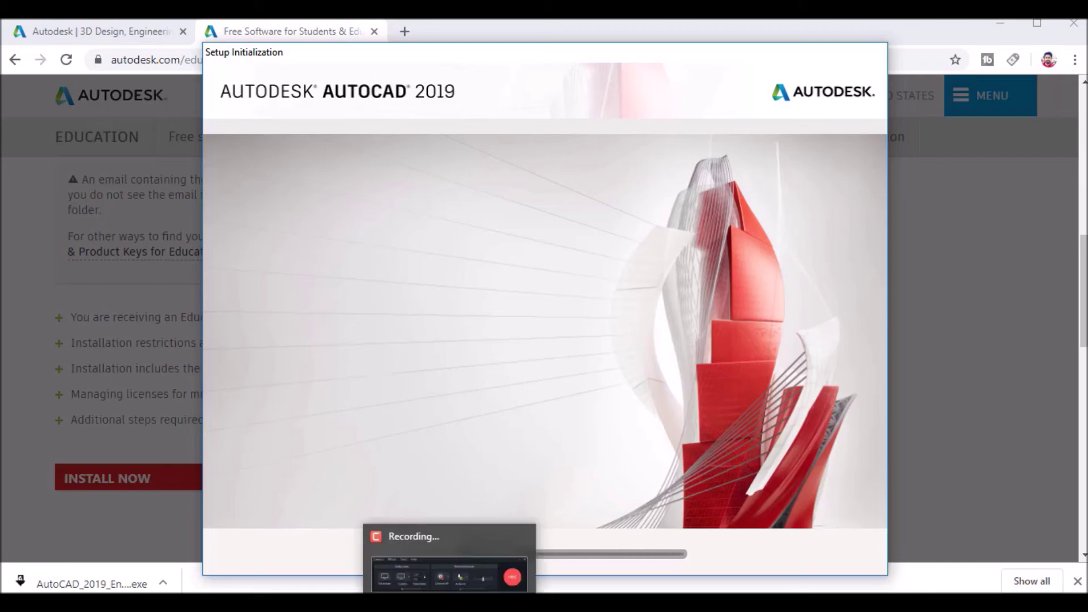
pyautogui.click(449, 573)
pyautogui.click(1019, 545)
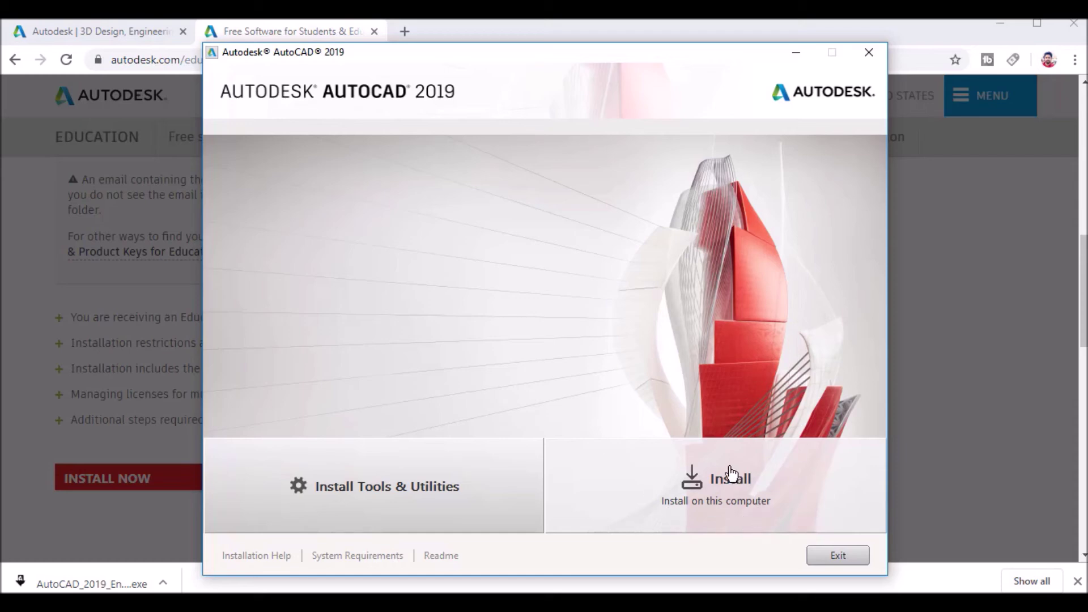
# Install AutoCAD 2019 with ReCap, App Manager and Featured Apps on this computer
pyautogui.click(728, 485)
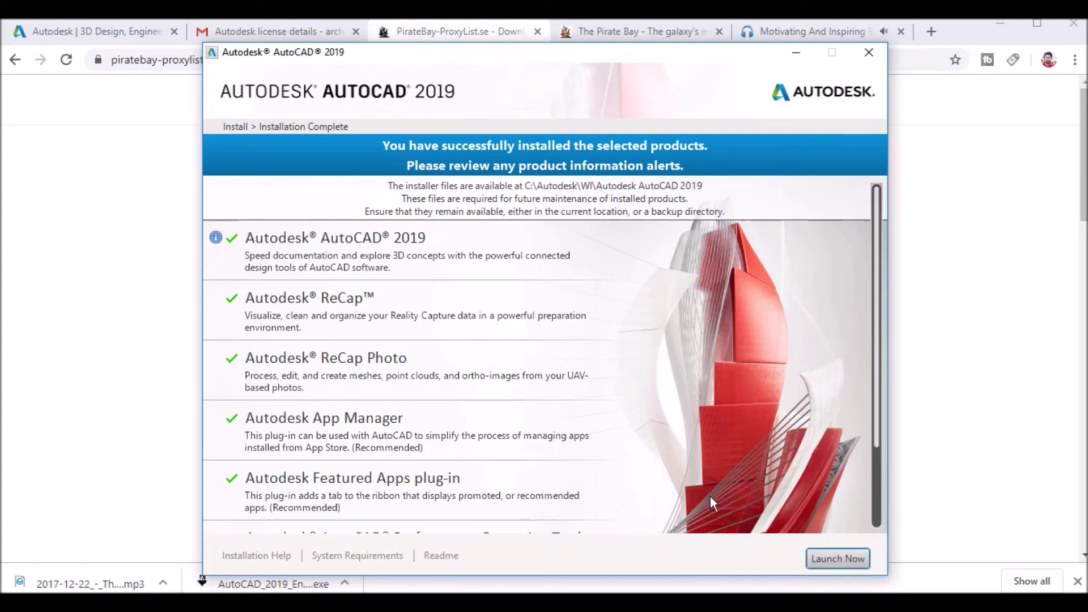
# Launch AutoCAD 2019 and view the Autodesk licence email with product key and serial number
pyautogui.click(833, 562)
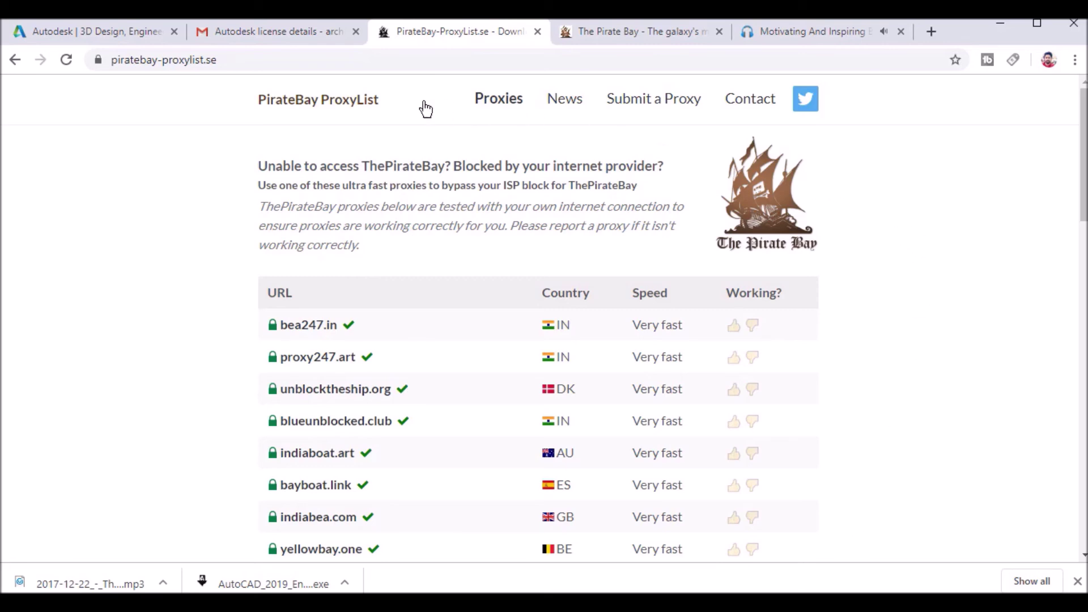
pyautogui.click(281, 34)
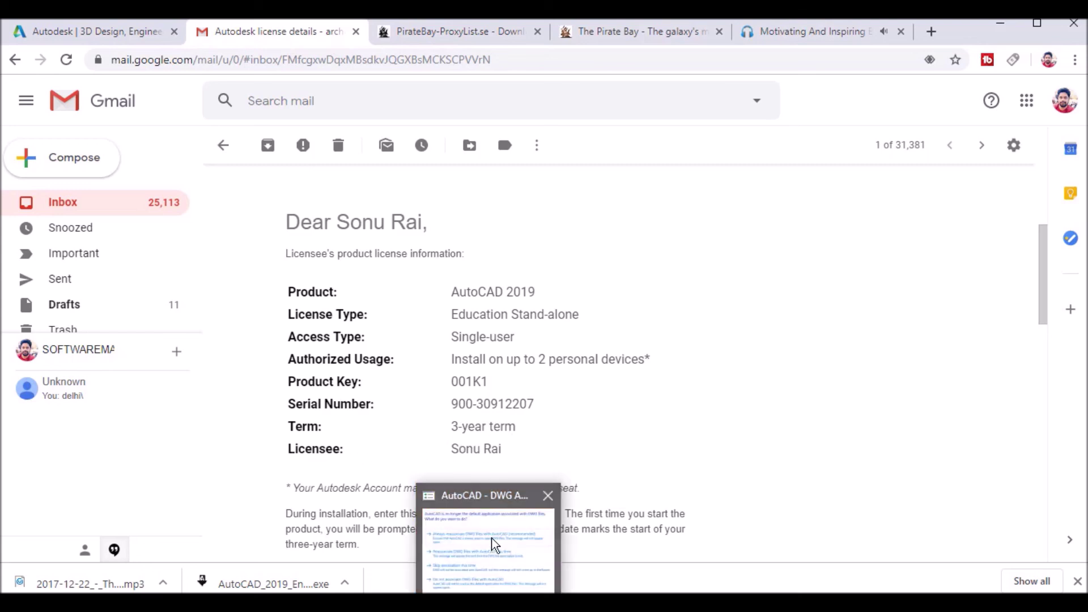
# Decline the DWG file association and wait for AutoCAD to open blank Drawing1
pyautogui.click(495, 543)
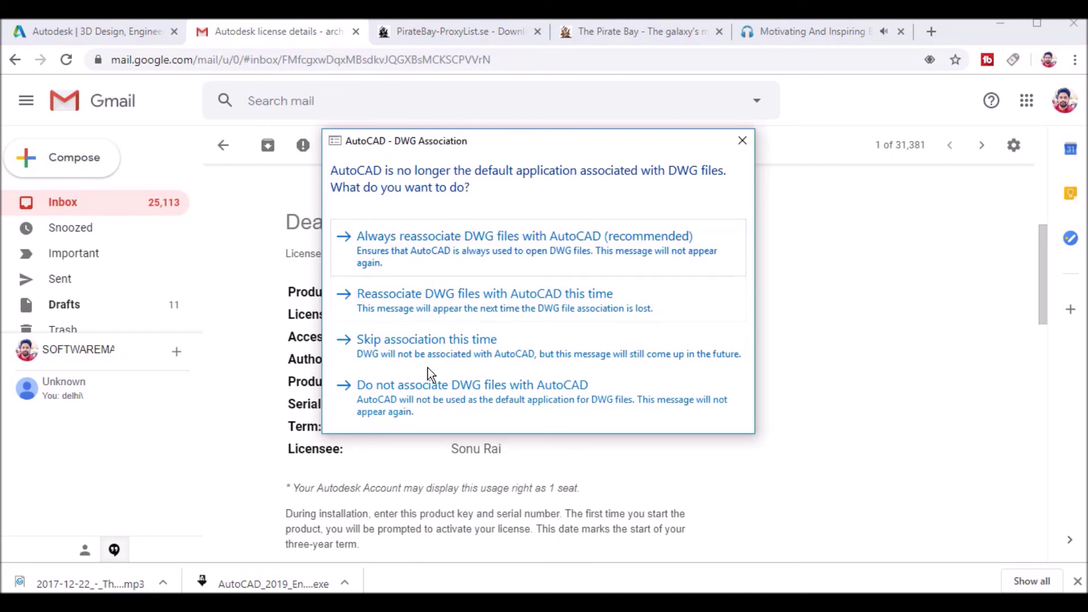
pyautogui.click(492, 393)
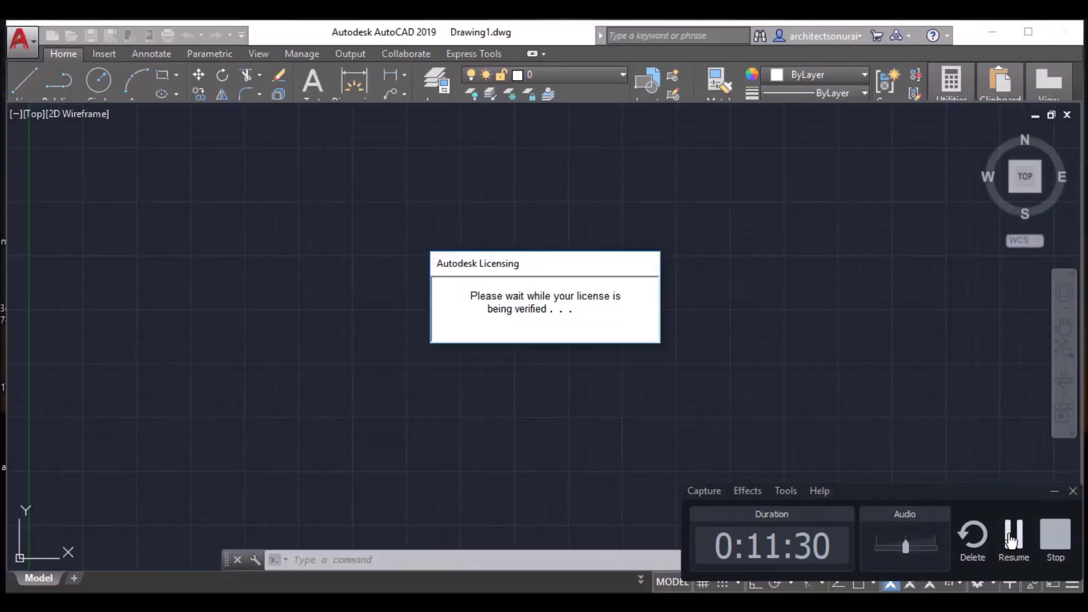
pyautogui.click(1012, 539)
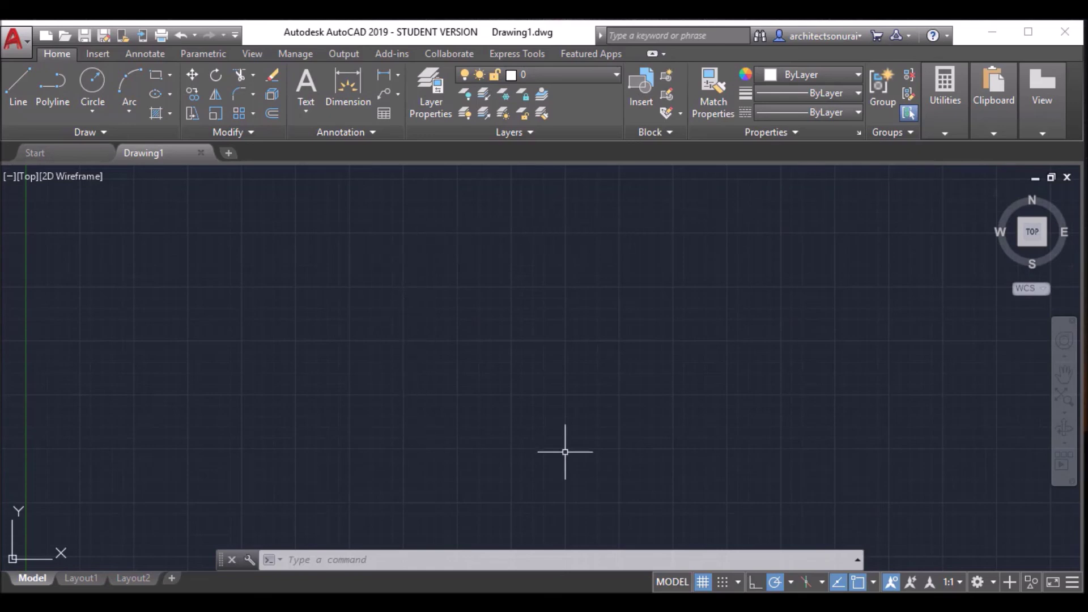
# Draw a six-segment zigzag line with three peaks across the drawing's middle
pyautogui.click(22, 88)
pyautogui.click(357, 371)
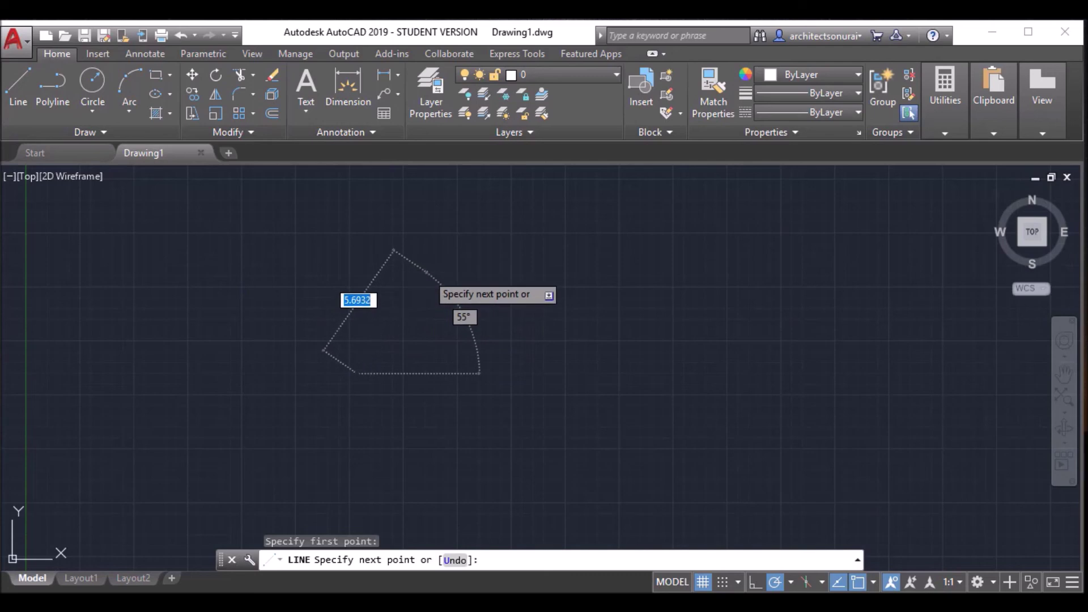
pyautogui.click(427, 275)
pyautogui.click(634, 395)
pyautogui.click(730, 287)
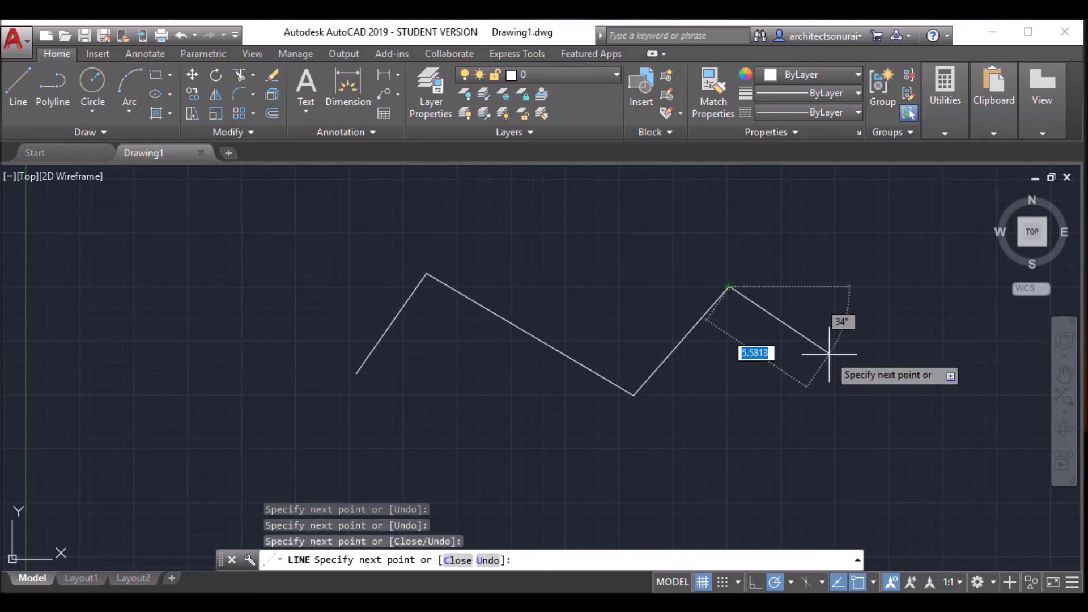
pyautogui.click(863, 372)
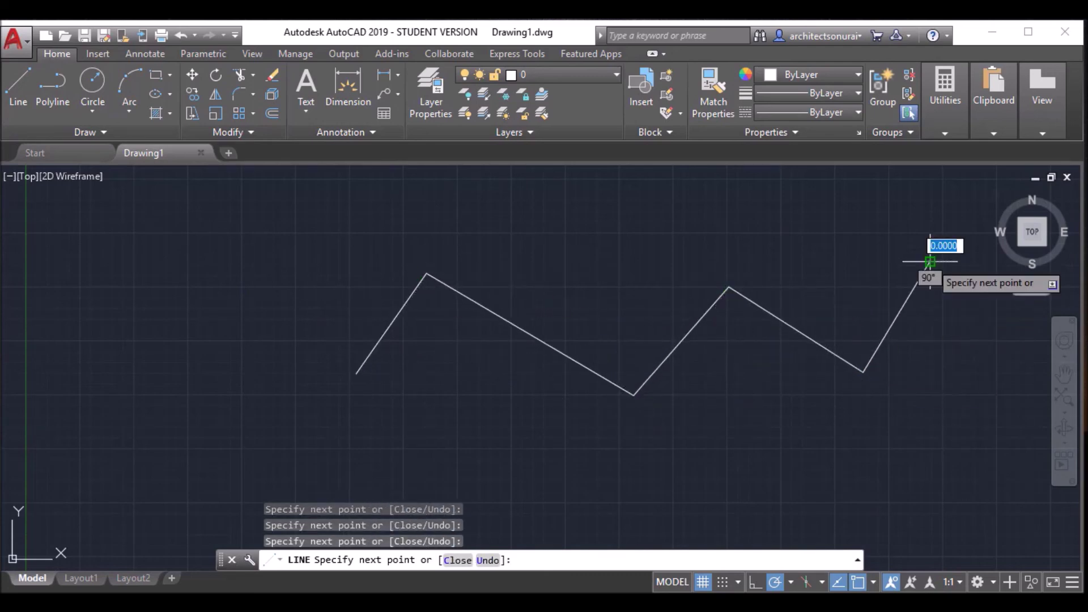
pyautogui.click(930, 262)
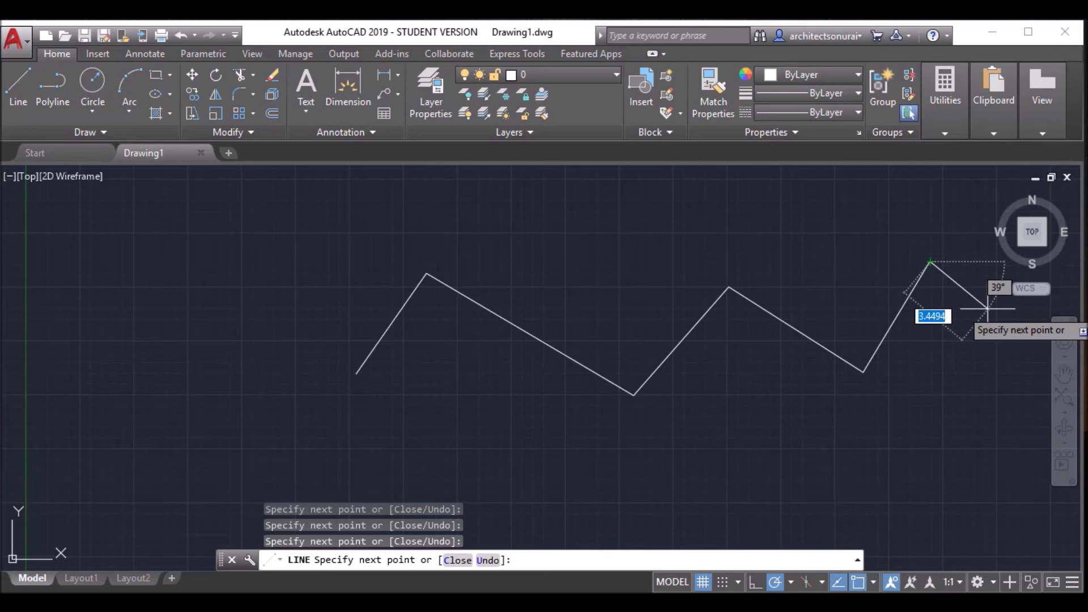